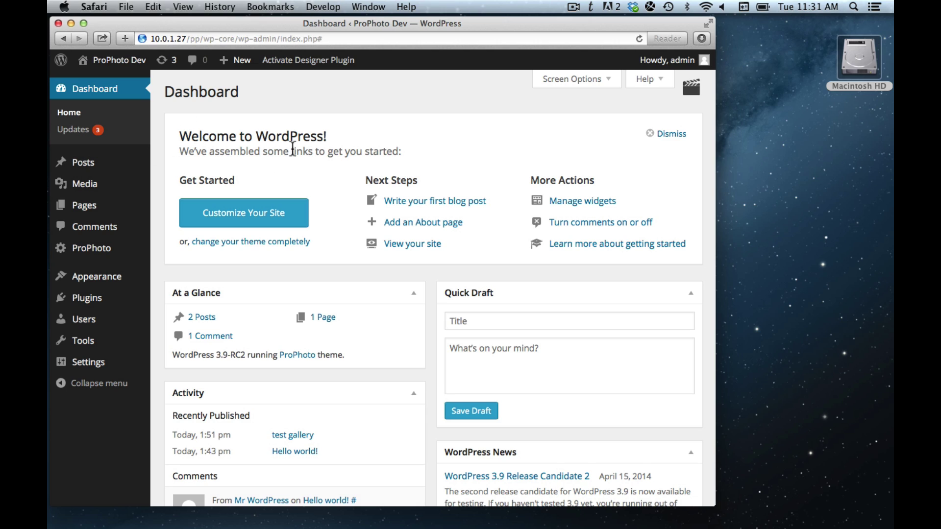
# Step: Activate the ProPhoto Proofing plugin from the Installed Plugins list
pyautogui.click(121, 299)
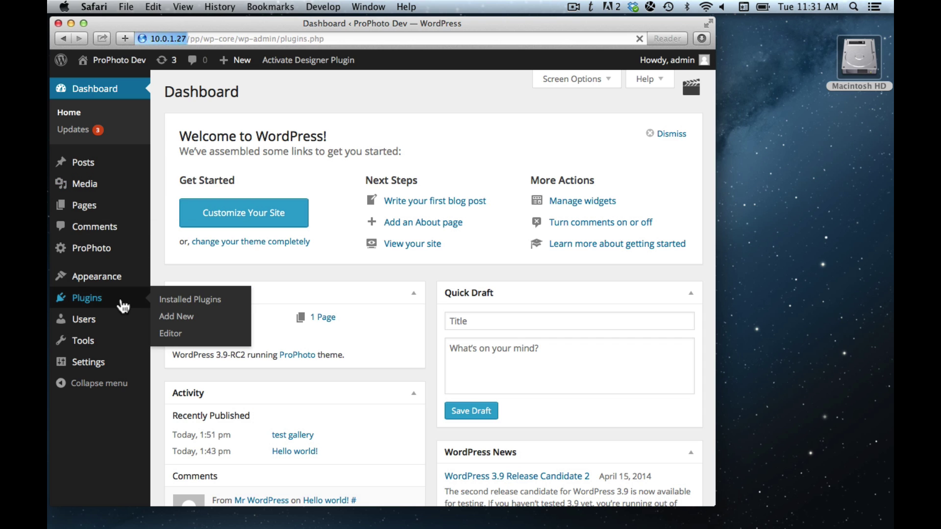
pyautogui.scroll(-5, 316, 269)
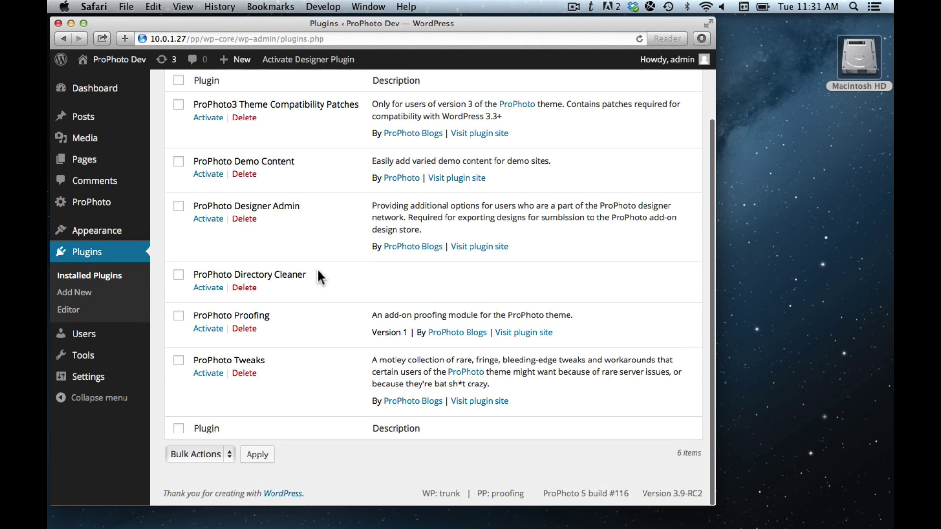
pyautogui.click(207, 330)
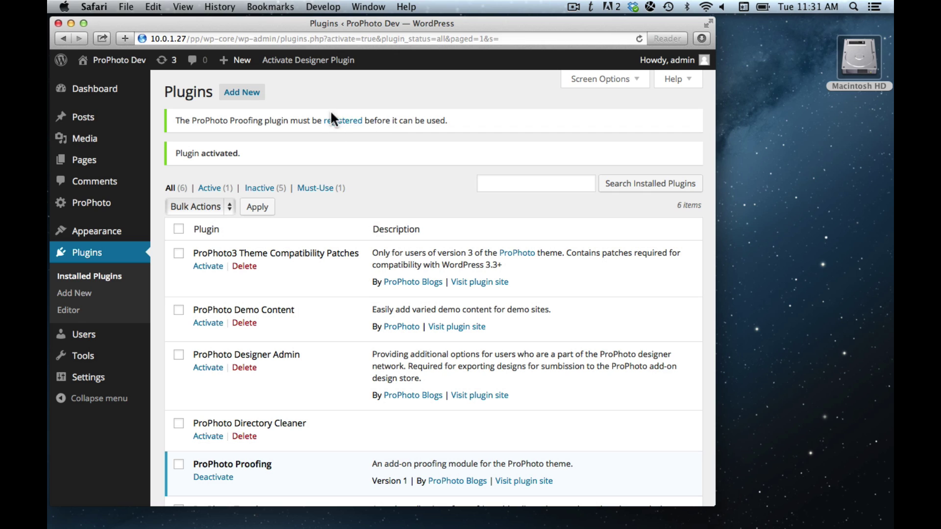
# Step: Register the plugin with the payer e-mail and the pasted transaction ID
pyautogui.click(351, 122)
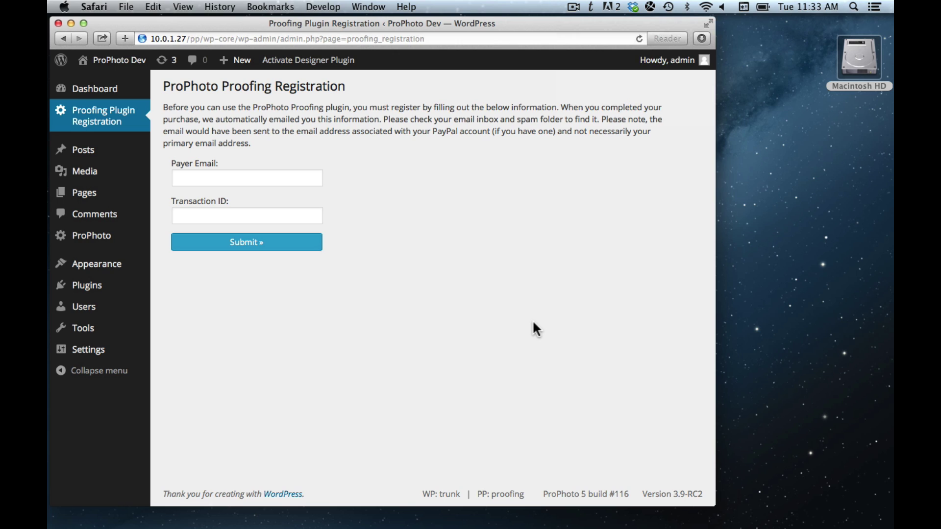
pyautogui.click(249, 179)
pyautogui.write('j')
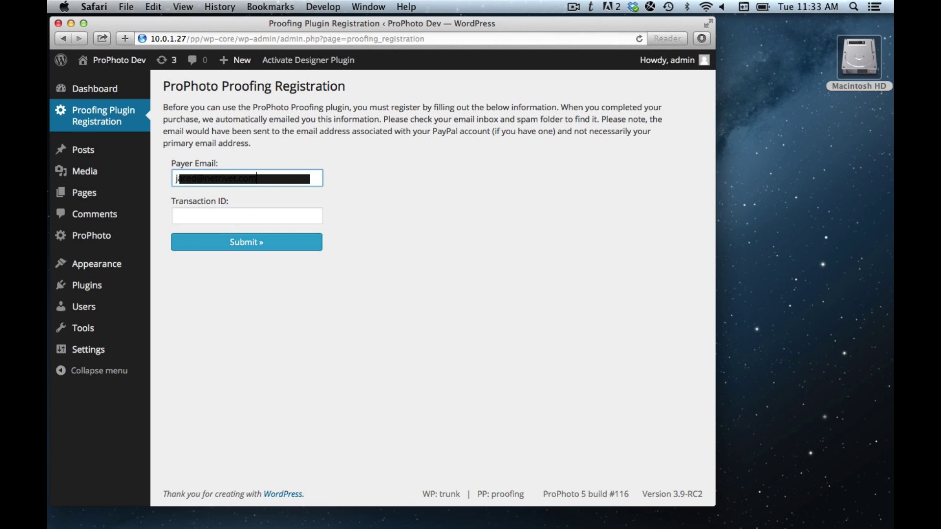
pyautogui.press('Tab')
pyautogui.hotkey('ctrl', 'v')
pyautogui.click(238, 245)
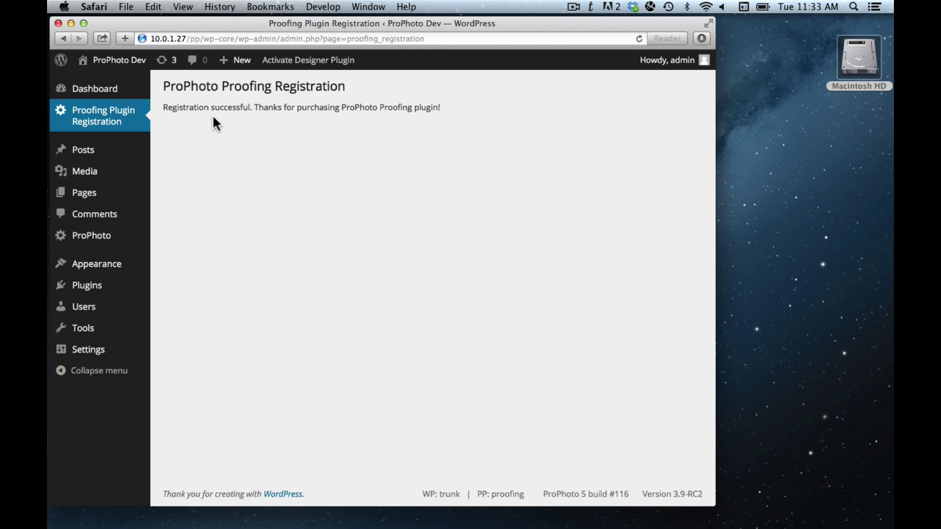
# Step: Go from the dashboard to Proofing > Proofing Galleries to see the empty list
pyautogui.click(104, 93)
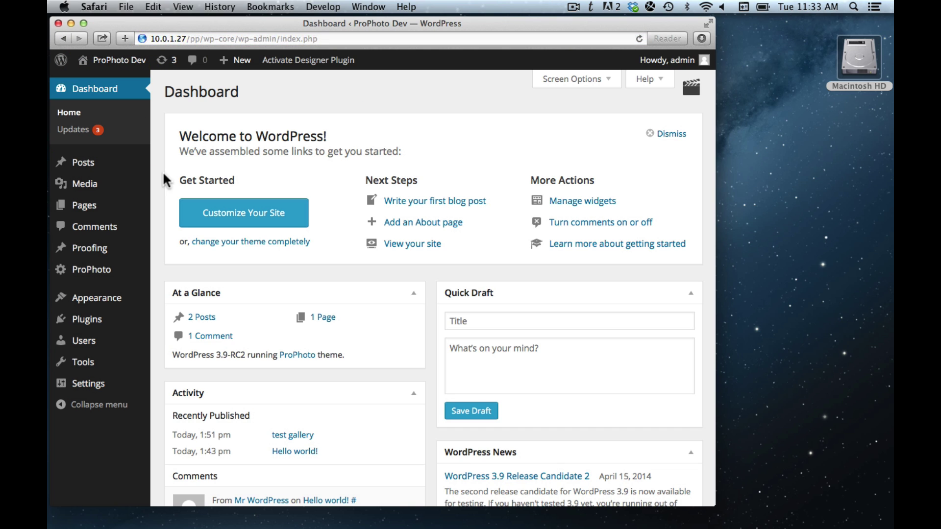
pyautogui.moveTo(109, 254)
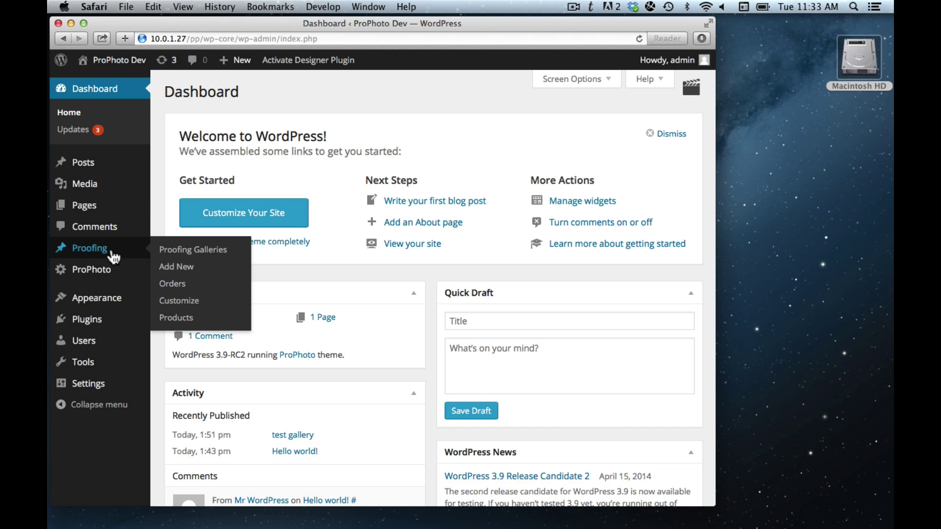
pyautogui.click(207, 253)
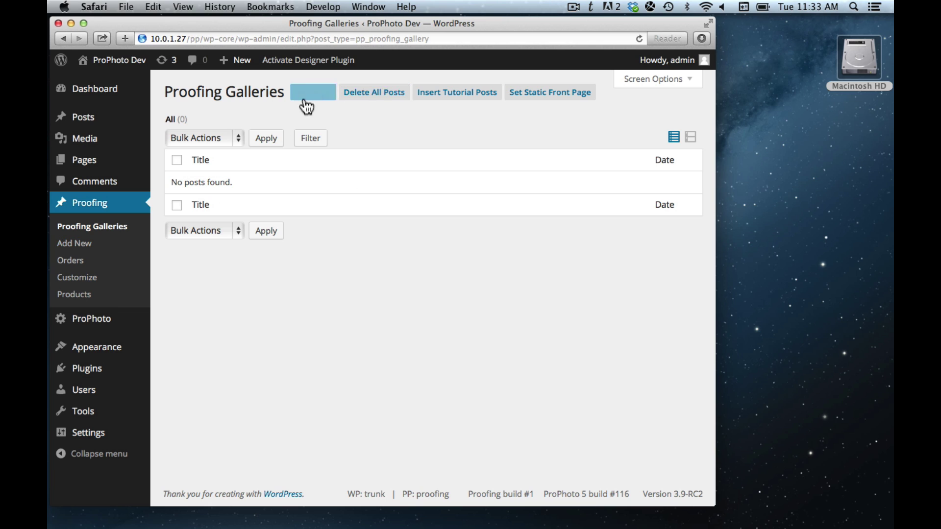
# Step: Start a new proofing gallery and title it 'Jack and Jill'
pyautogui.click(97, 243)
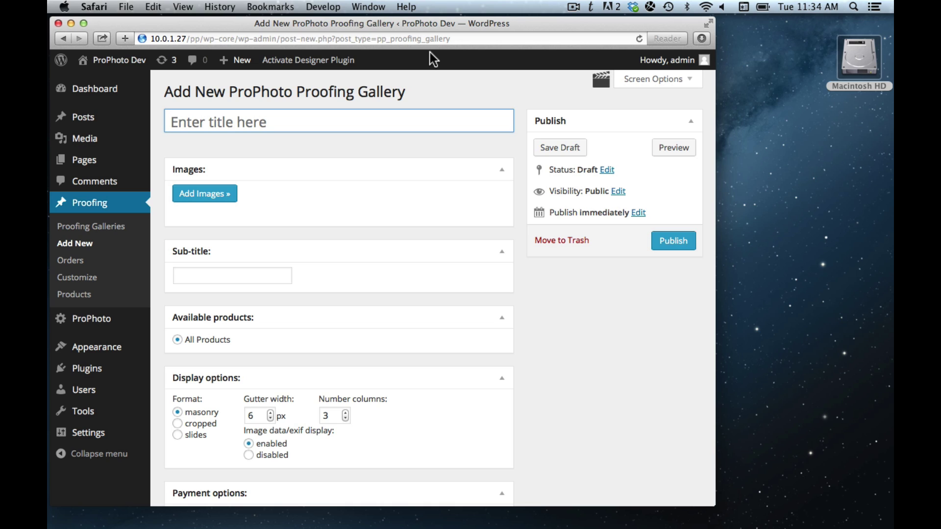
pyautogui.write('Jack and Jill')
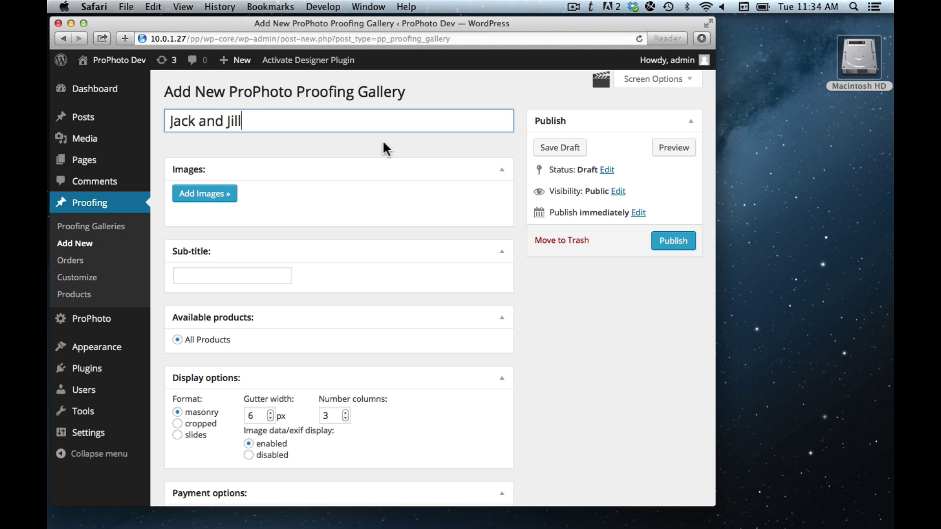
# Step: Upload the senior02-00 through senior04-00 photos from dummy_pics/retina for the gallery
pyautogui.click(200, 194)
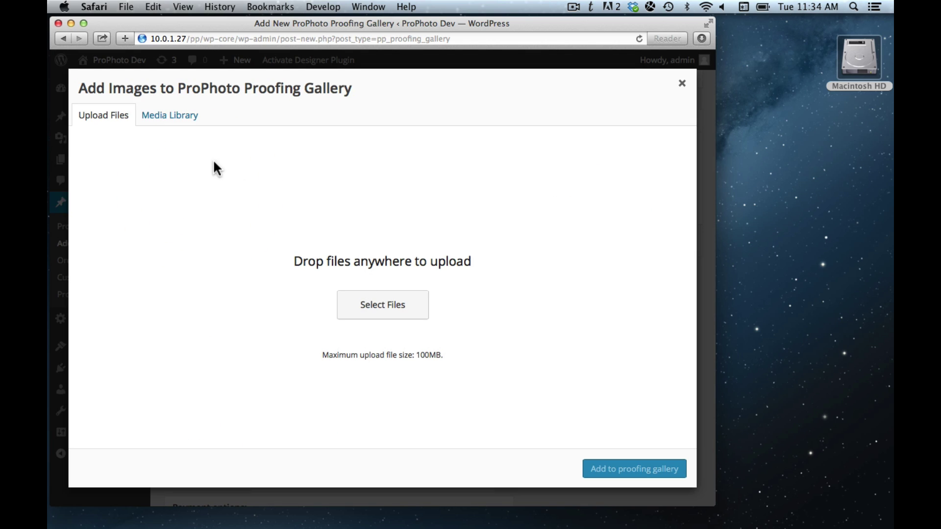
pyautogui.click(388, 297)
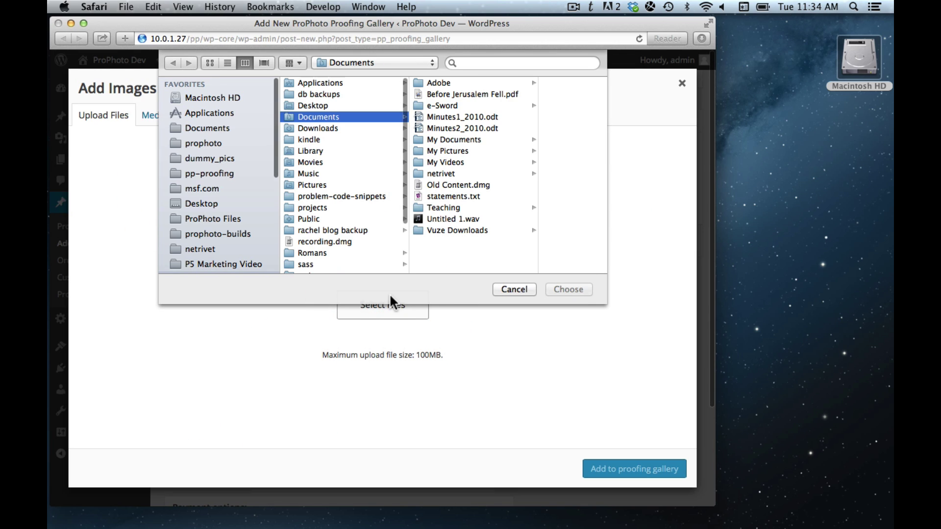
pyautogui.click(213, 159)
pyautogui.click(305, 105)
pyautogui.scroll(-5, 444, 126)
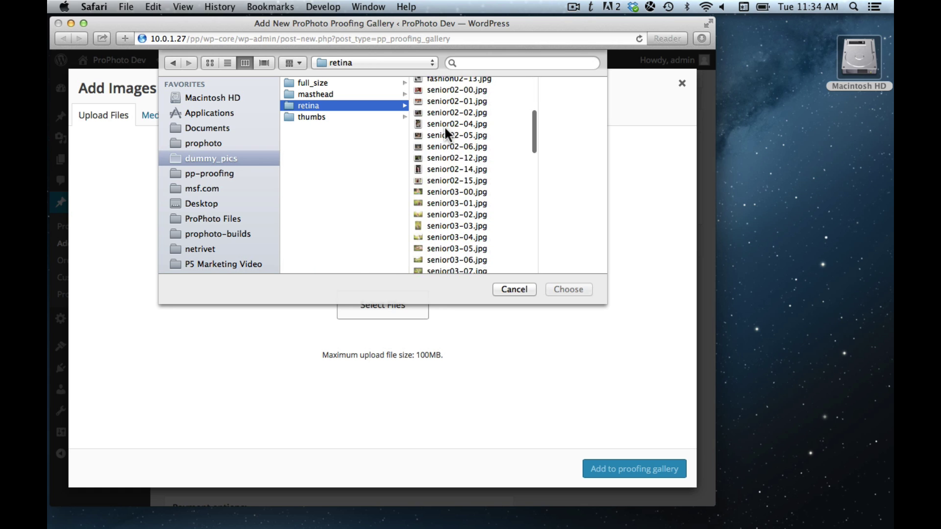
pyautogui.click(444, 118)
pyautogui.click(392, 217)
pyautogui.scroll(-5, 385, 225)
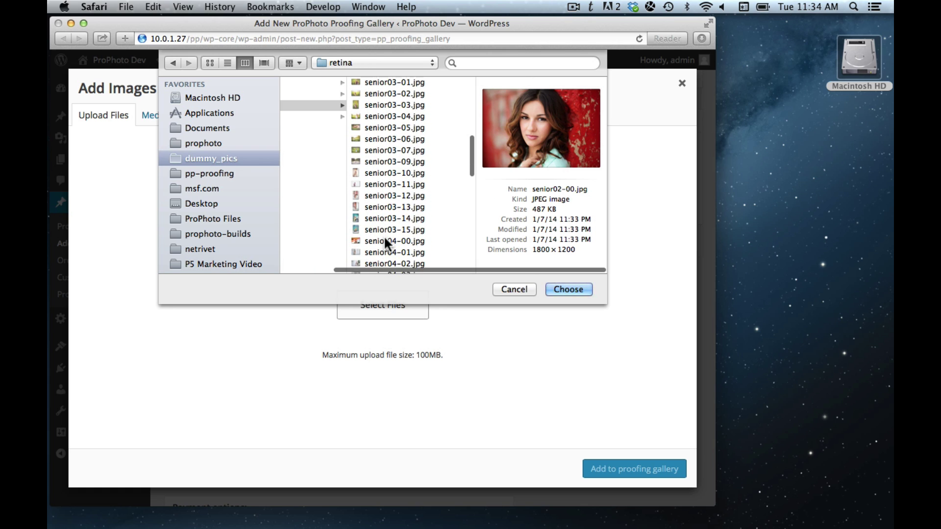
pyautogui.keyDown('shift'); pyautogui.click(385, 240); pyautogui.keyUp('shift')
pyautogui.click(584, 289)
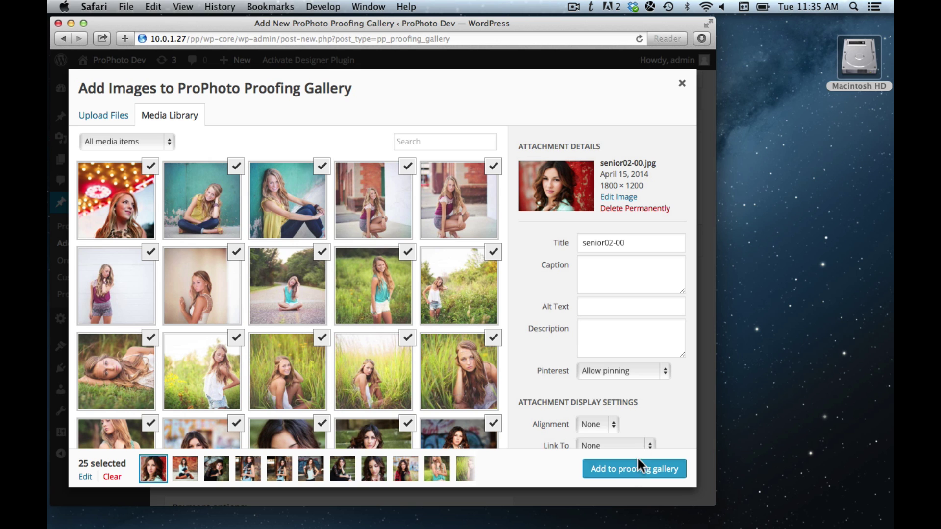
# Step: Add the uploaded photos to Jack and Jill, publish it, and begin password-protecting it
pyautogui.click(624, 470)
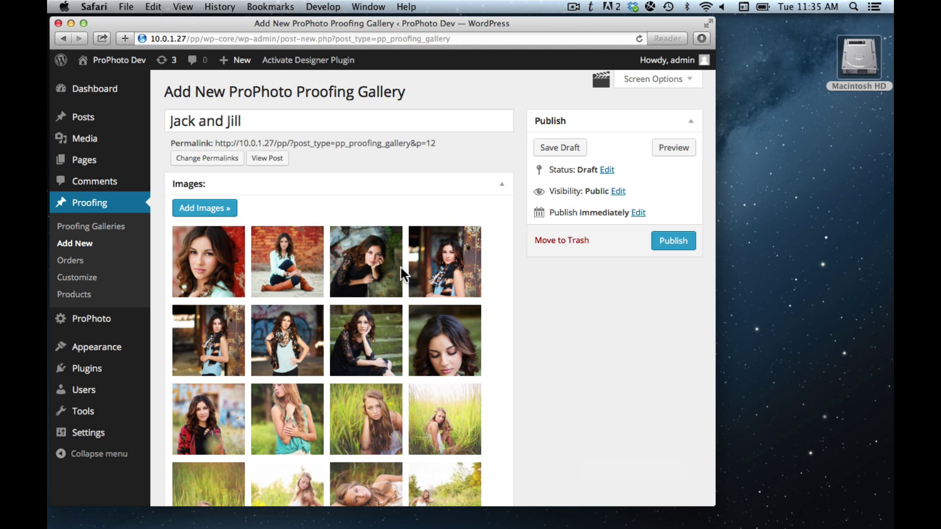
pyautogui.scroll(-5, 340, 254)
pyautogui.scroll(5, 339, 254)
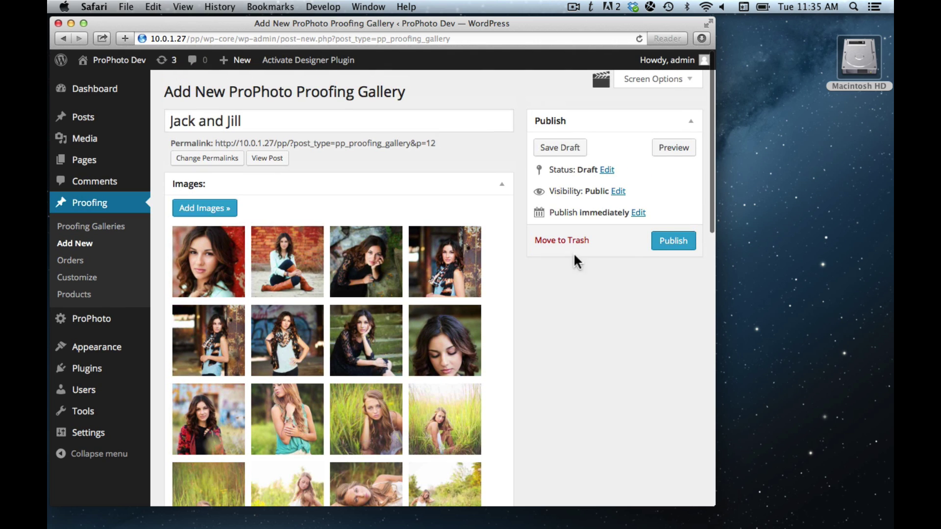
pyautogui.click(665, 243)
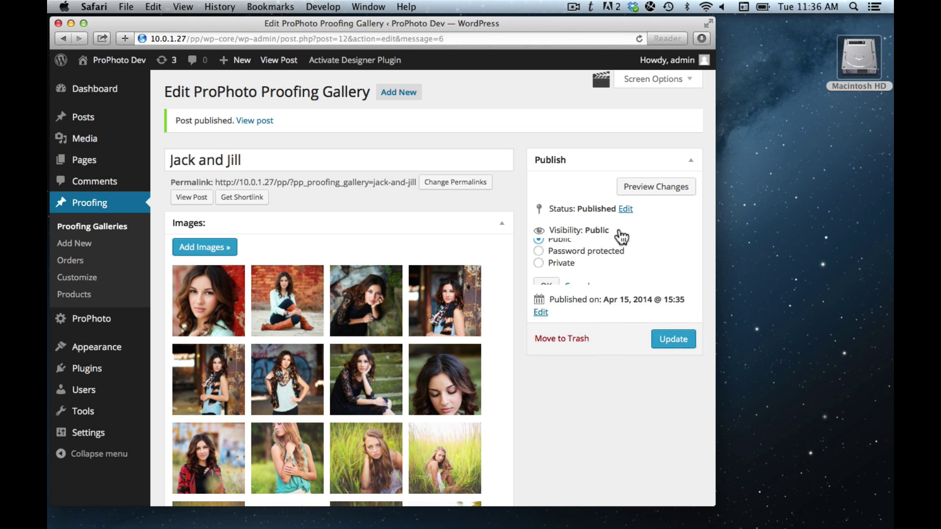
pyautogui.click(541, 257)
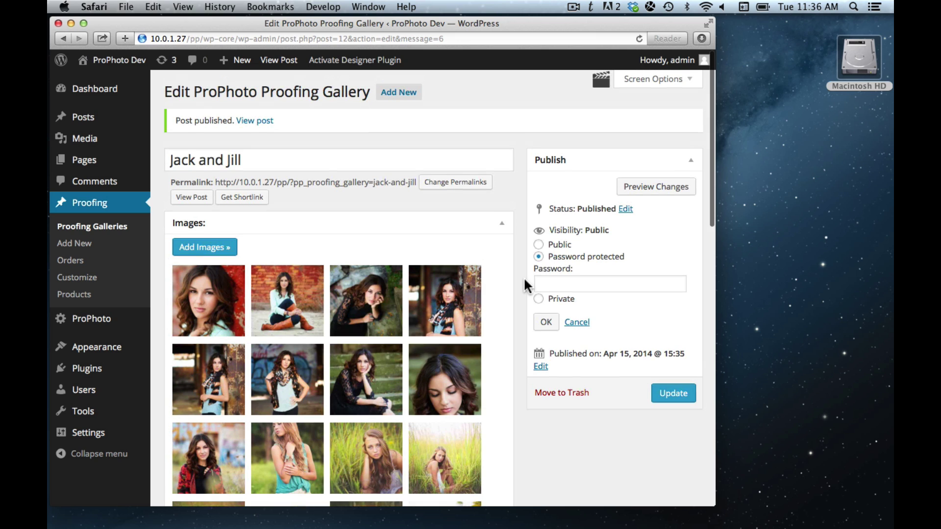
pyautogui.click(564, 284)
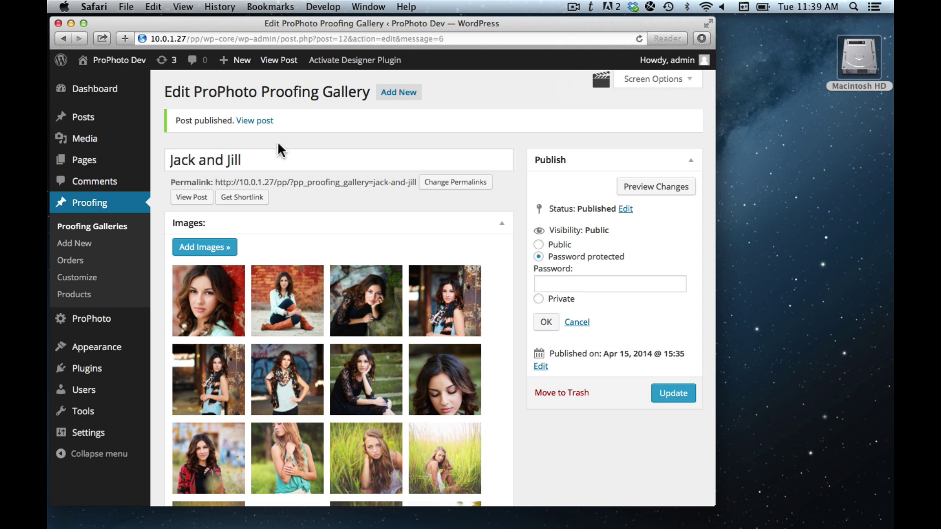
pyautogui.keyDown('super'); pyautogui.click(260, 121); pyautogui.keyUp('super')
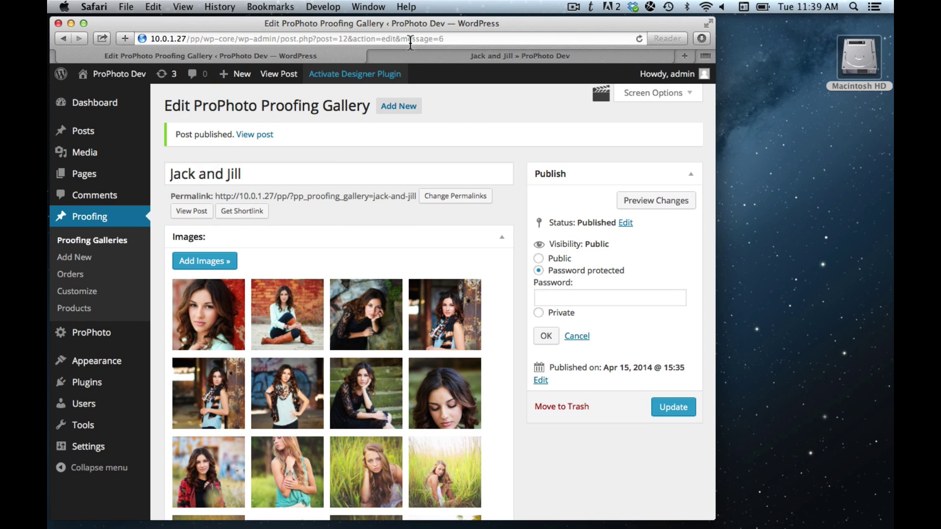
pyautogui.click(437, 55)
pyautogui.scroll(-10, 418, 246)
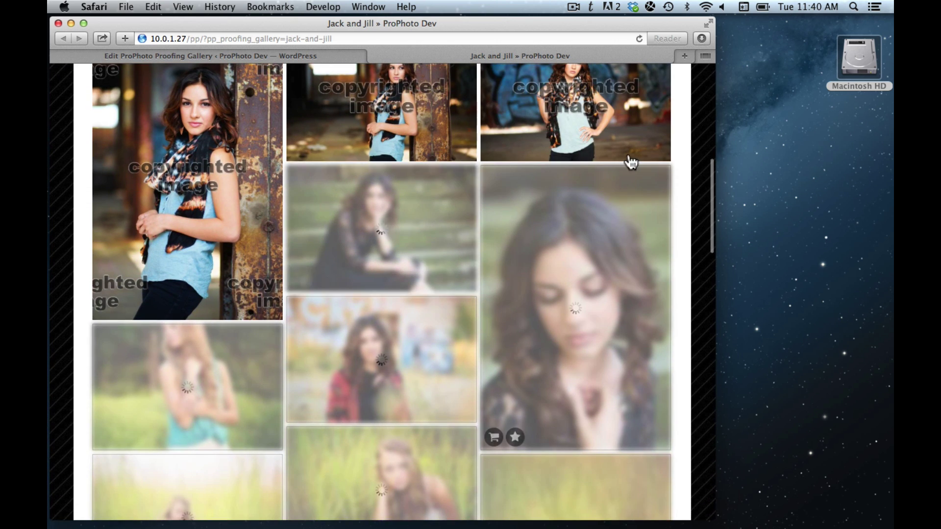
pyautogui.scroll(-5, 408, 204)
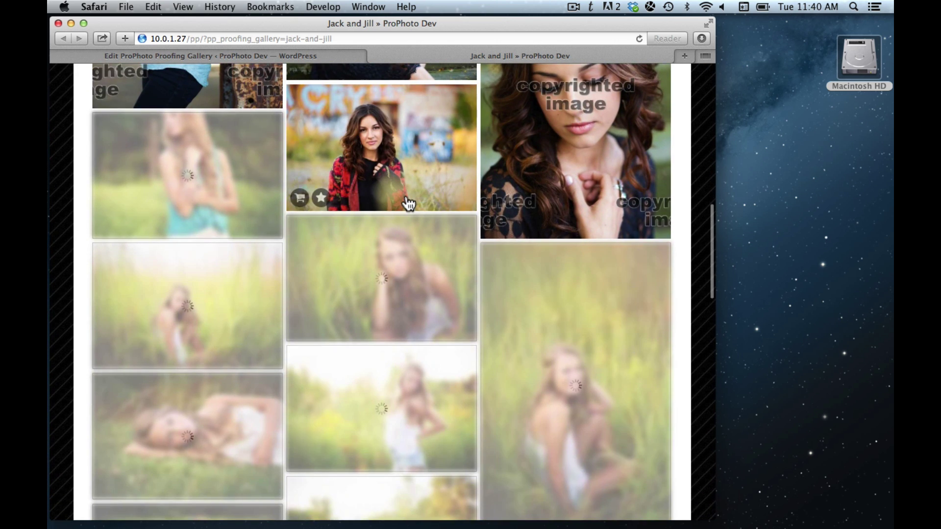
pyautogui.scroll(-1, 218, 251)
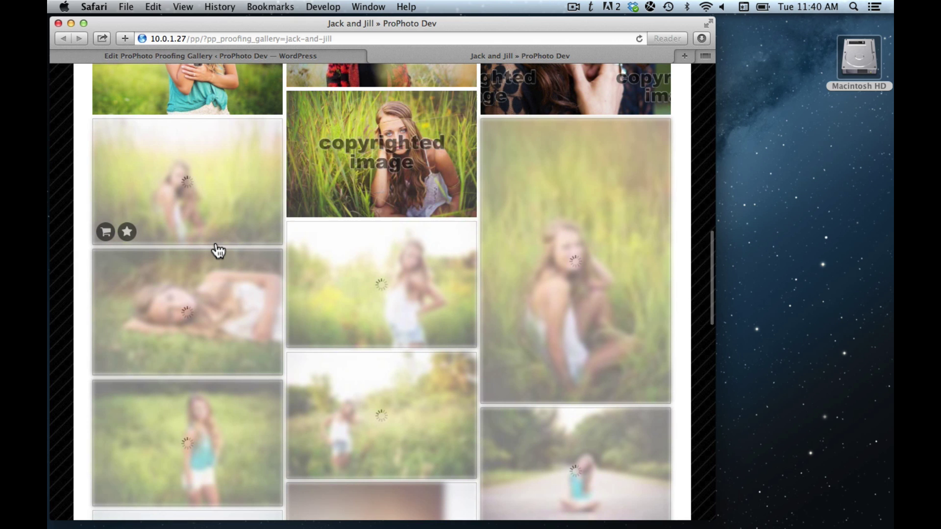
pyautogui.scroll(-1, 218, 251)
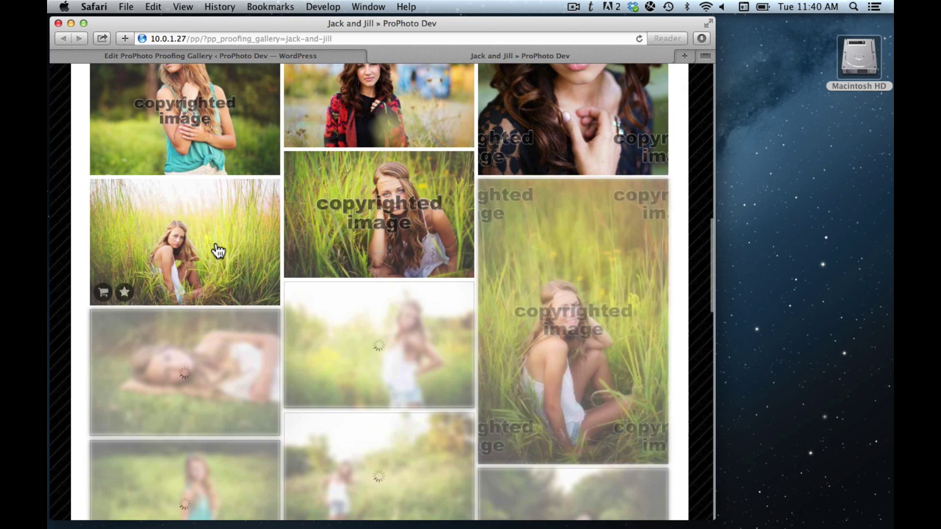
pyautogui.scroll(-3, 218, 251)
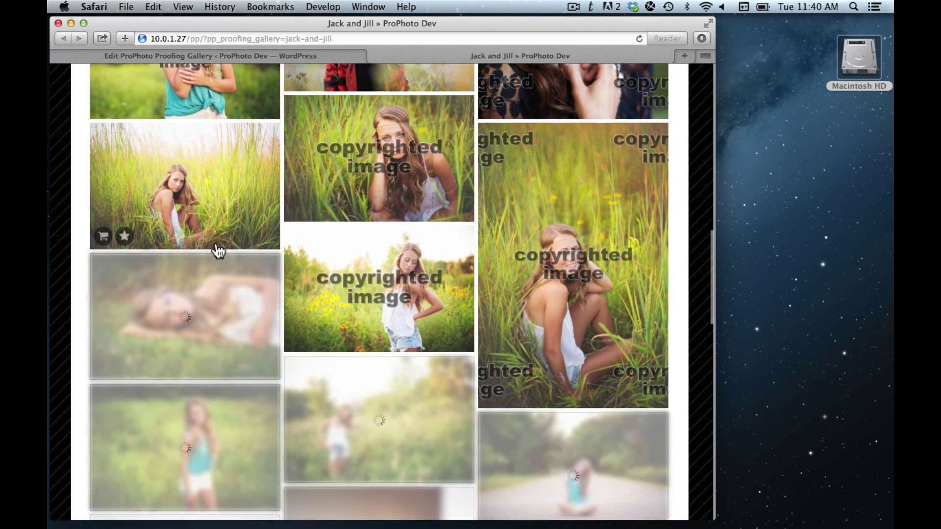
pyautogui.scroll(-5, 218, 251)
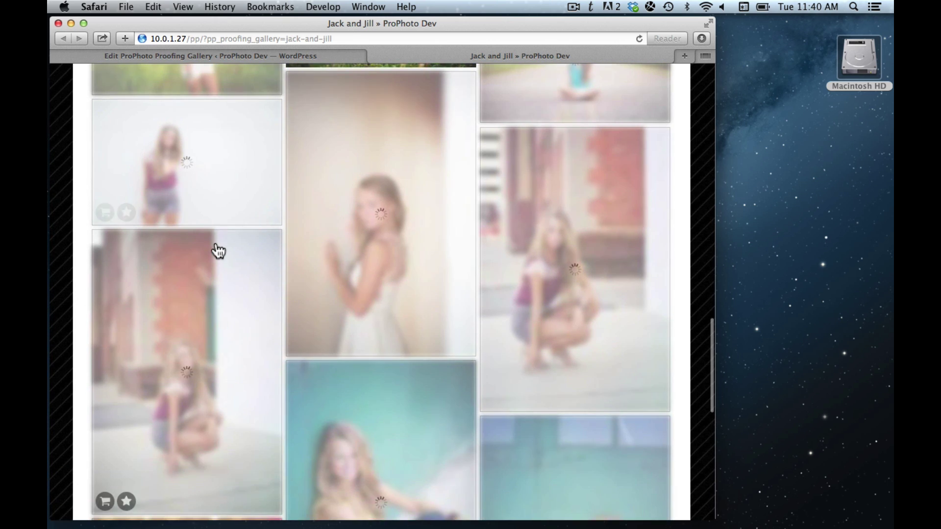
pyautogui.scroll(5, 218, 251)
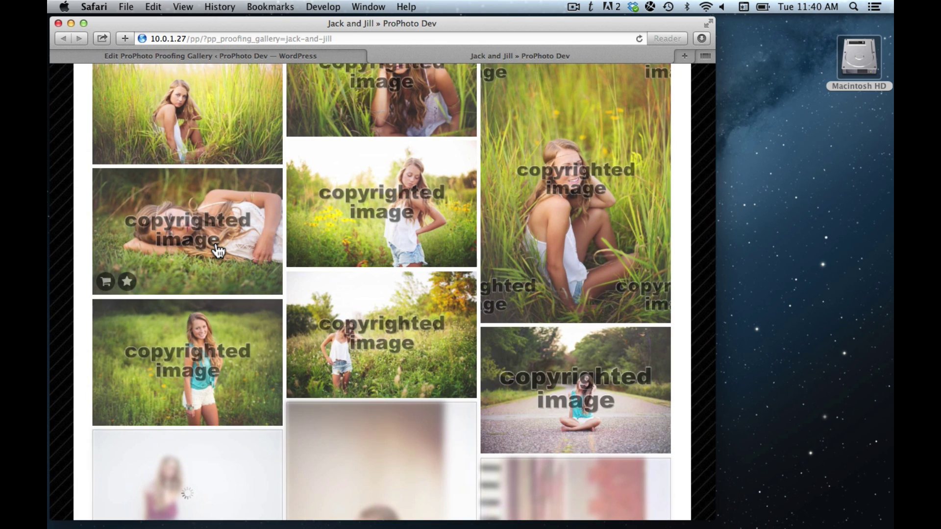
pyautogui.scroll(-5, 218, 251)
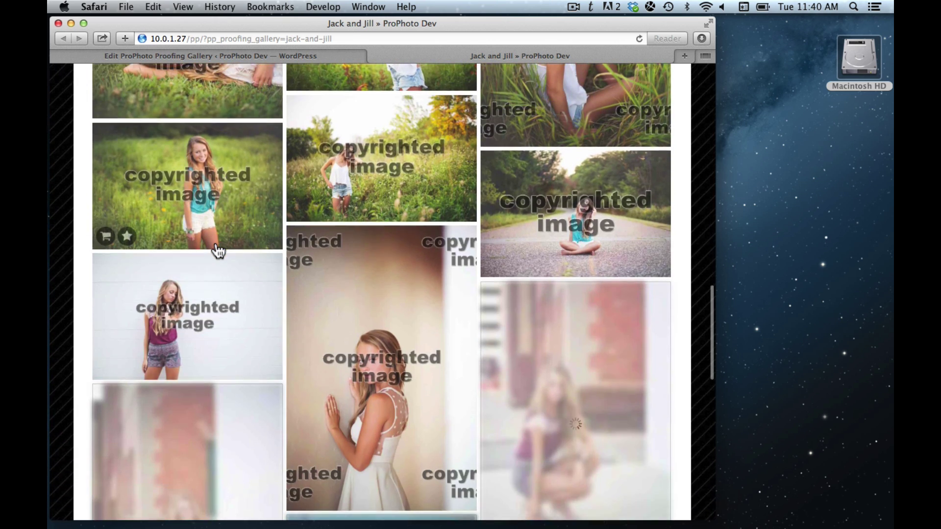
pyautogui.scroll(-8, 218, 251)
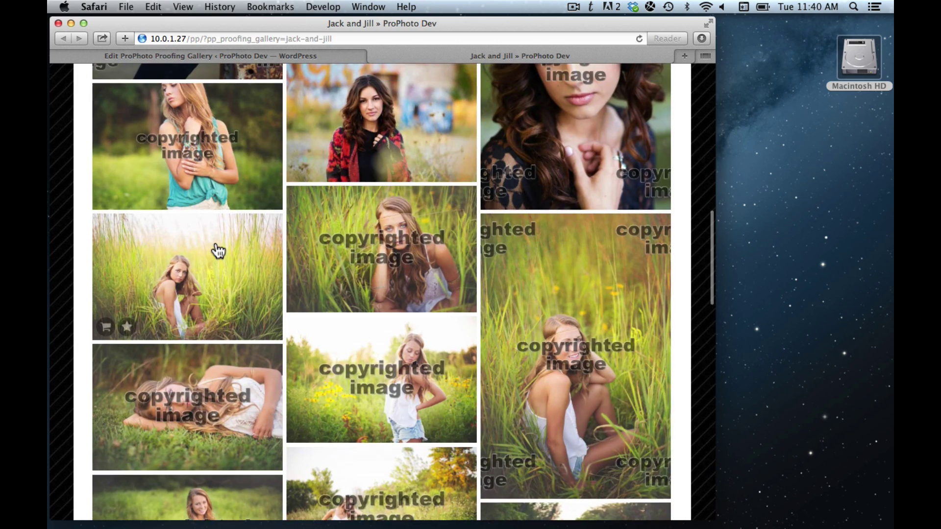
pyautogui.scroll(5, 218, 251)
pyautogui.scroll(-5, 218, 251)
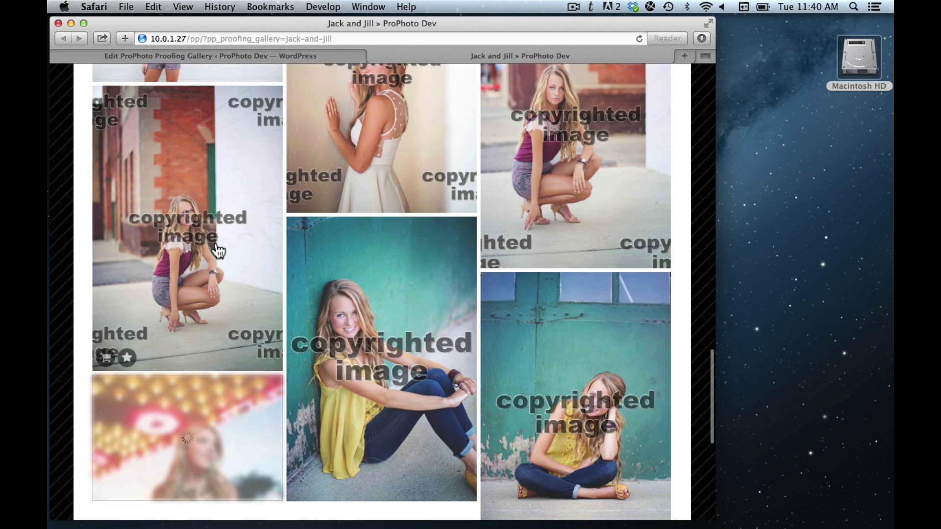
pyautogui.scroll(-5, 218, 250)
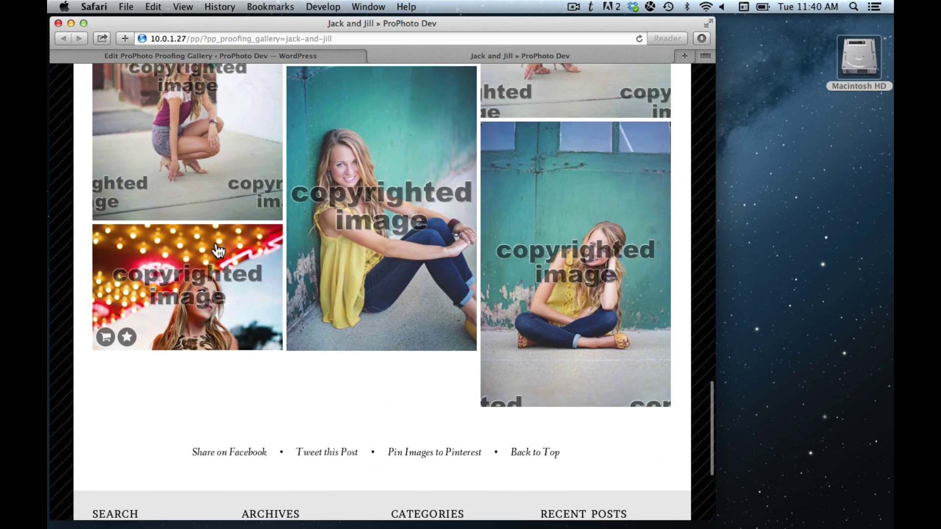
pyautogui.scroll(4, 219, 251)
pyautogui.scroll(-4, 218, 251)
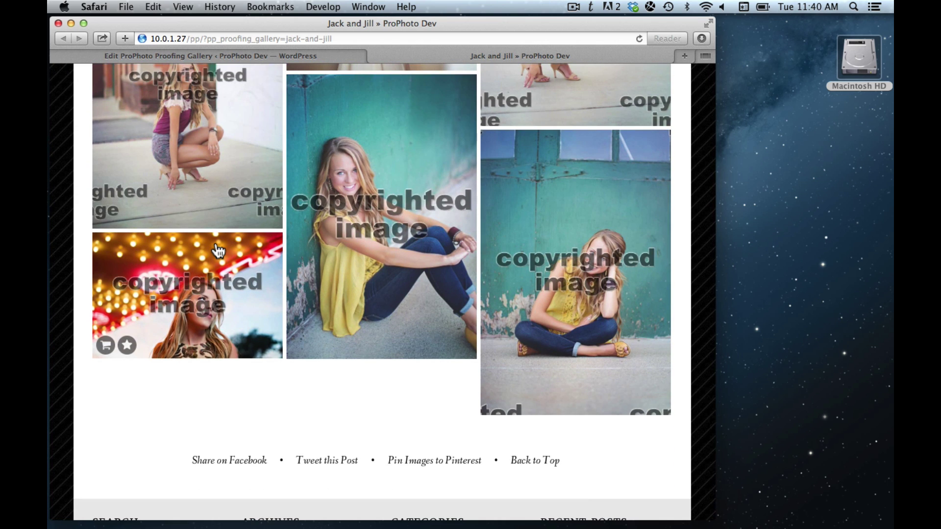
pyautogui.scroll(4, 218, 251)
pyautogui.scroll(-2, 218, 251)
pyautogui.scroll(5, 218, 251)
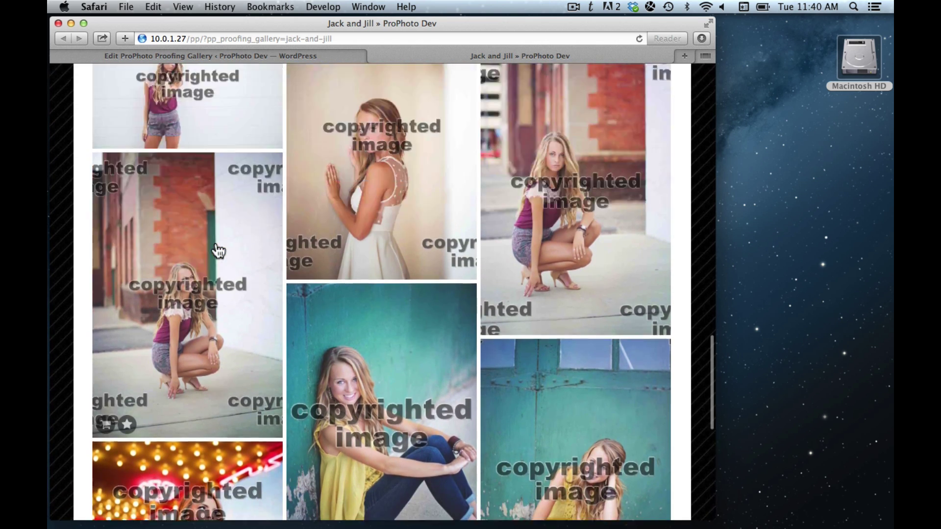
pyautogui.scroll(15, 218, 251)
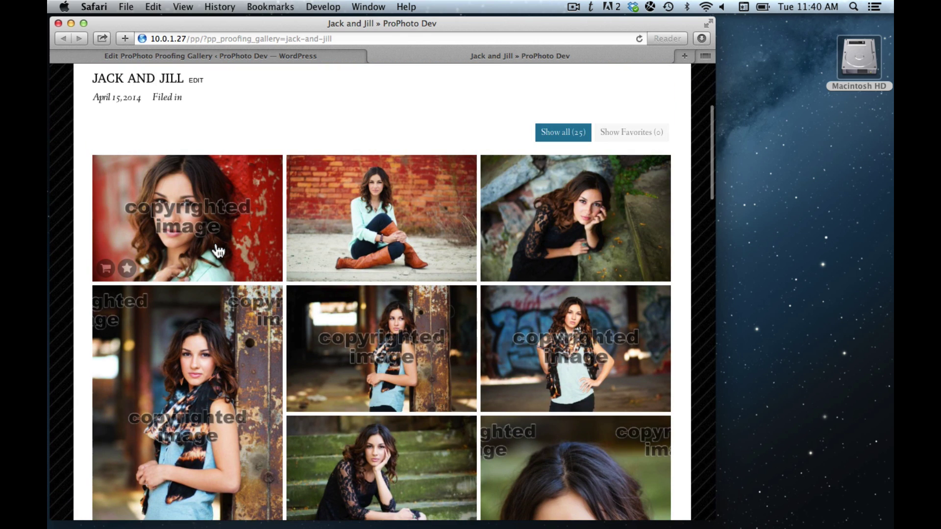
pyautogui.scroll(2, 218, 251)
pyautogui.scroll(-4, 218, 251)
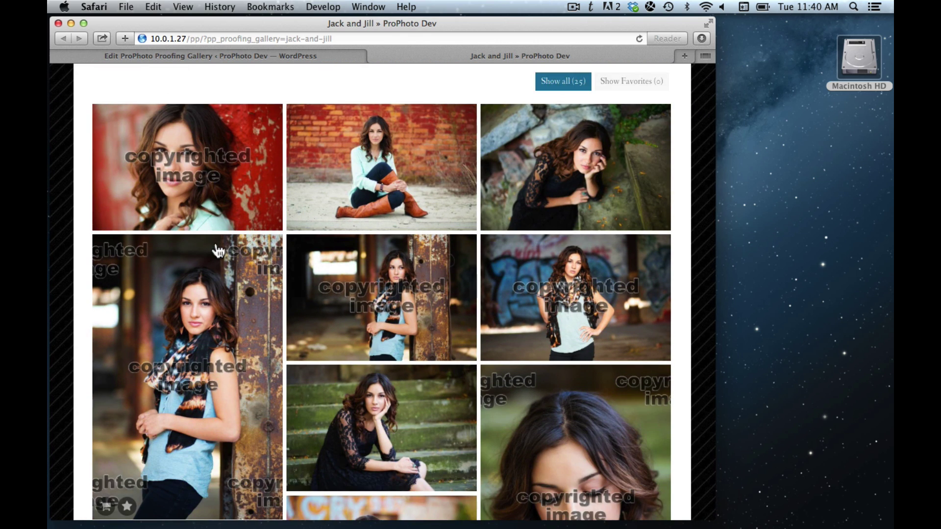
pyautogui.scroll(2, 218, 251)
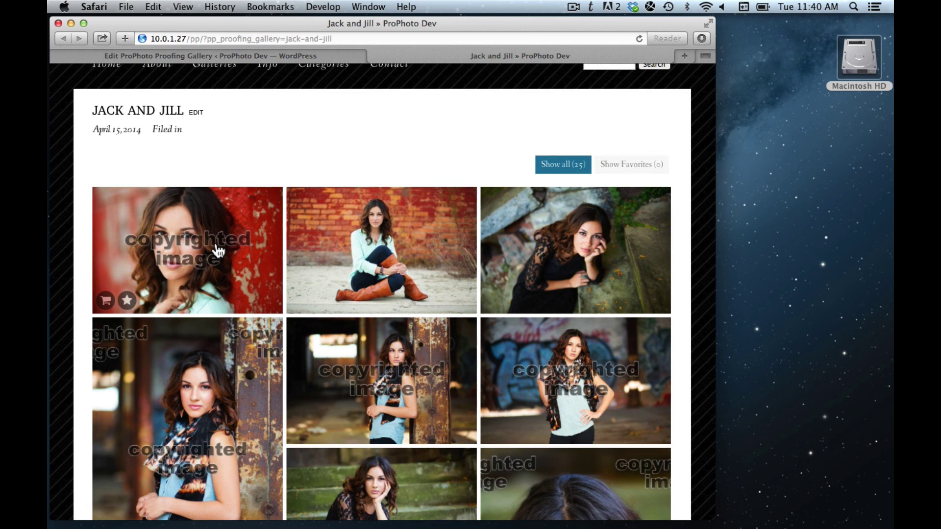
pyautogui.press('super+r')
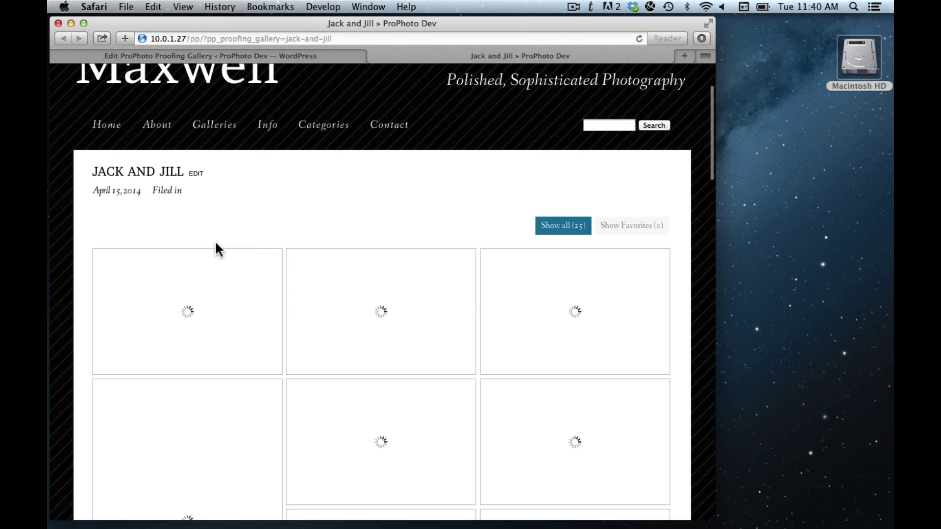
pyautogui.scroll(-10, 215, 241)
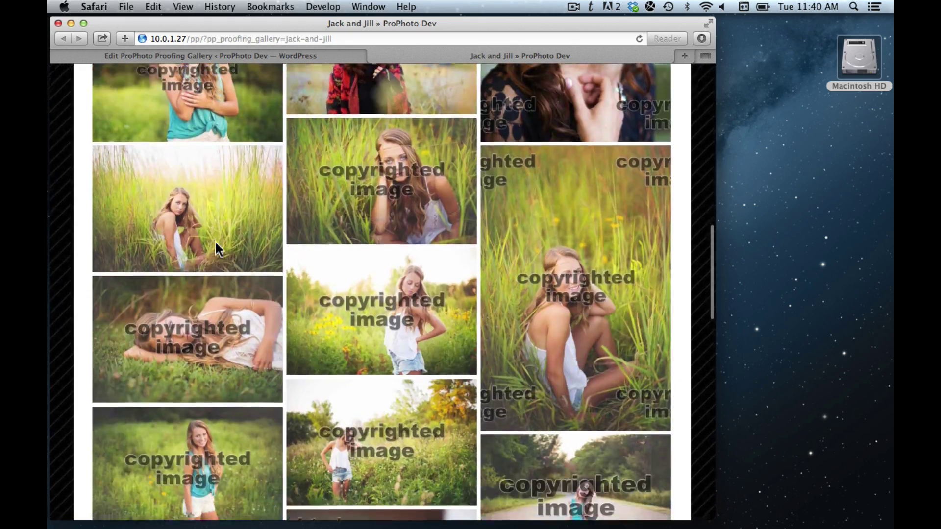
pyautogui.scroll(-10, 215, 240)
pyautogui.scroll(10, 215, 240)
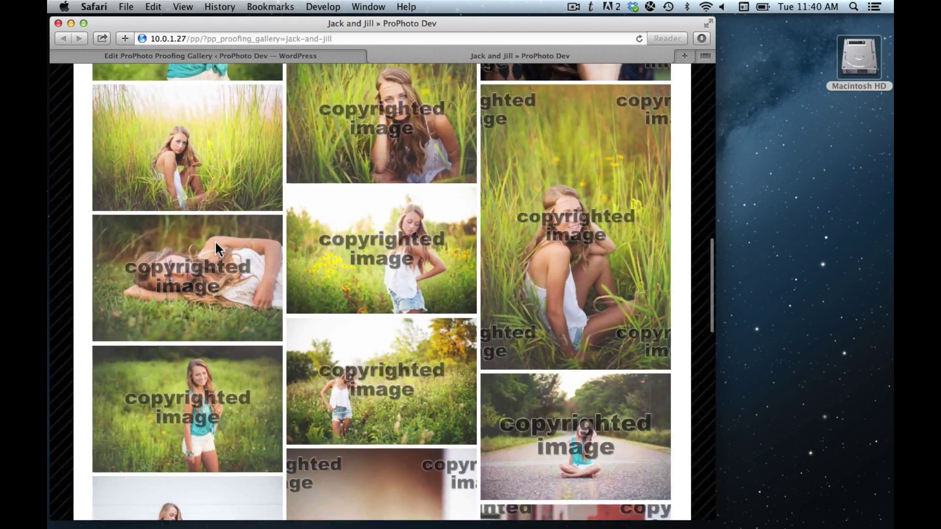
pyautogui.scroll(15, 216, 245)
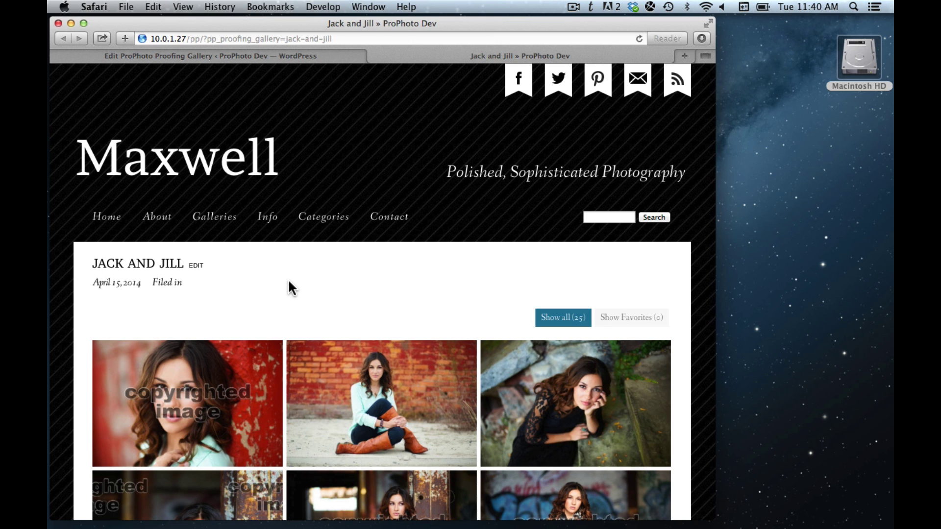
# Step: Preview the first Jack and Jill photo enlarged, close it, and scroll the gallery
pyautogui.click(185, 408)
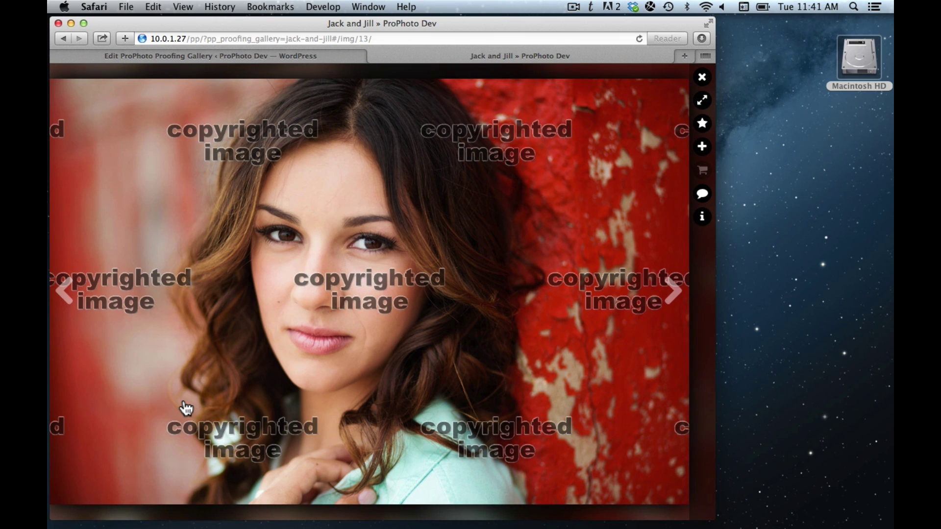
pyautogui.click(187, 408)
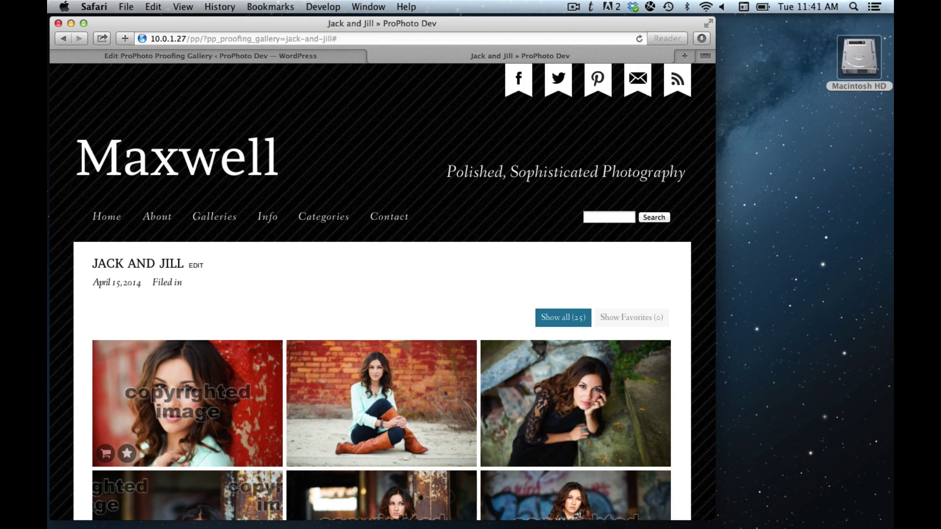
pyautogui.scroll(-3, 227, 327)
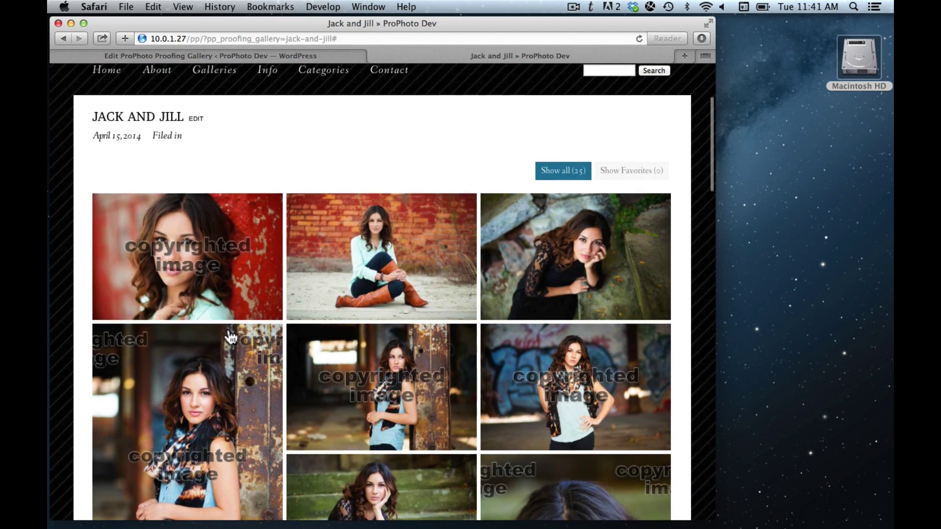
pyautogui.scroll(-3, 231, 338)
pyautogui.scroll(-5, 230, 337)
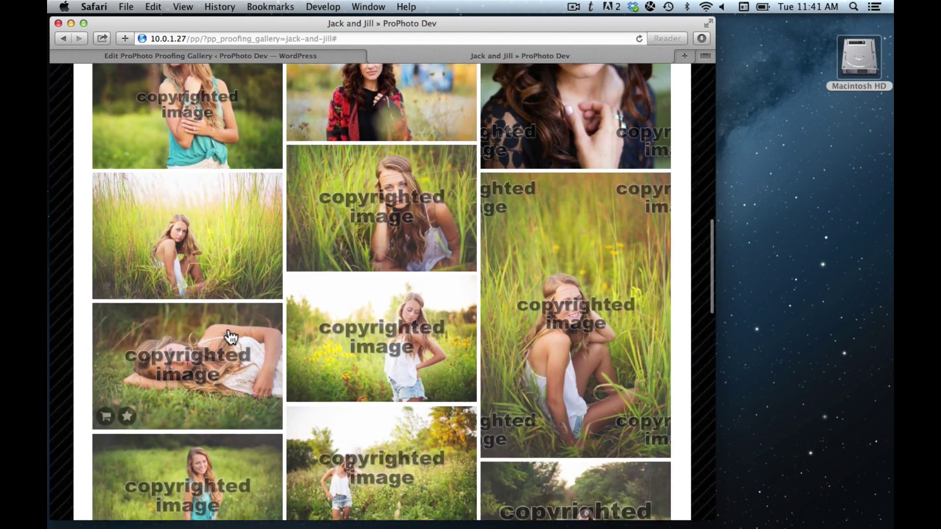
pyautogui.scroll(5, 231, 337)
pyautogui.scroll(5, 231, 337)
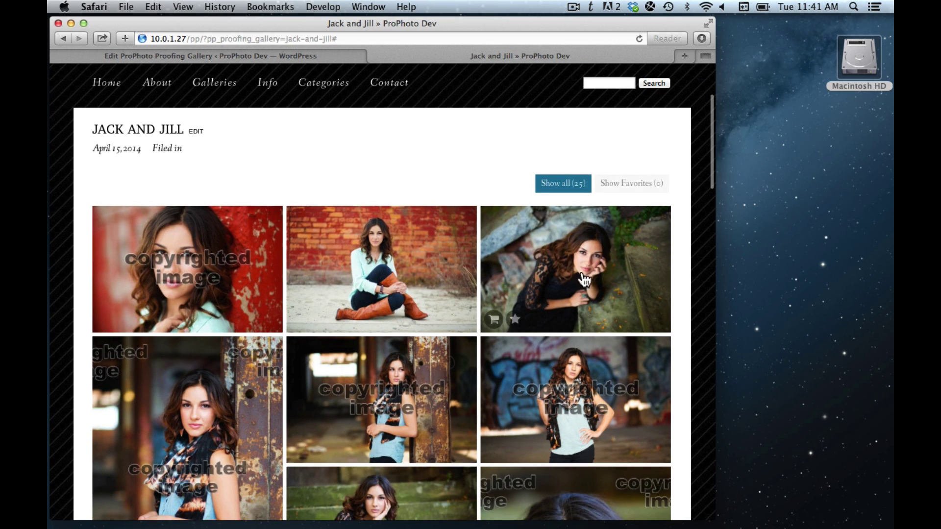
pyautogui.scroll(-5, 464, 457)
pyautogui.scroll(-3, 465, 457)
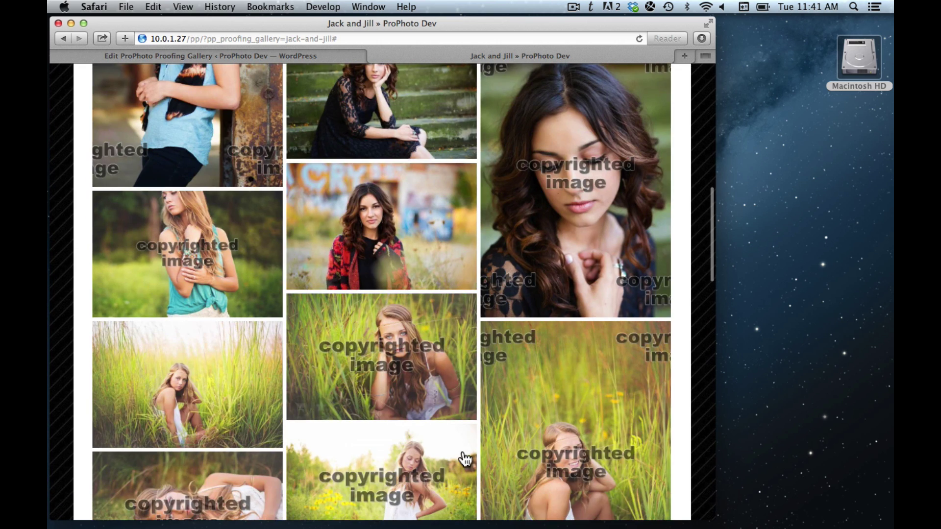
# Step: Switch the Jack and Jill gallery layout to cropped and update it
pyautogui.click(285, 55)
pyautogui.scroll(-10, 338, 155)
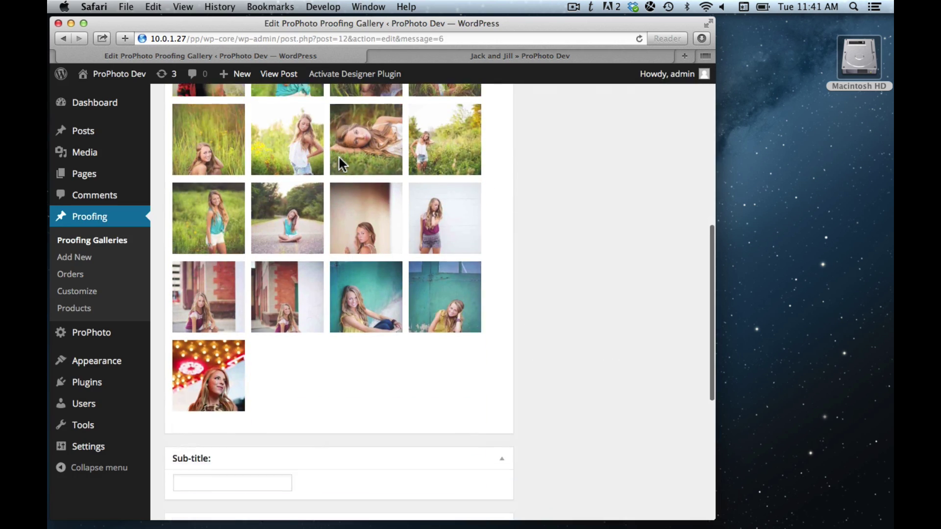
pyautogui.scroll(-6, 339, 155)
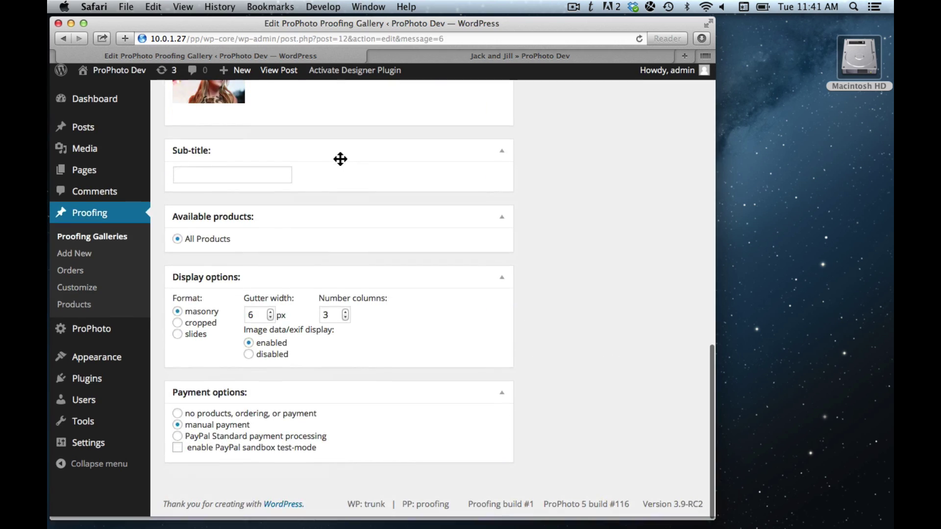
pyautogui.click(192, 328)
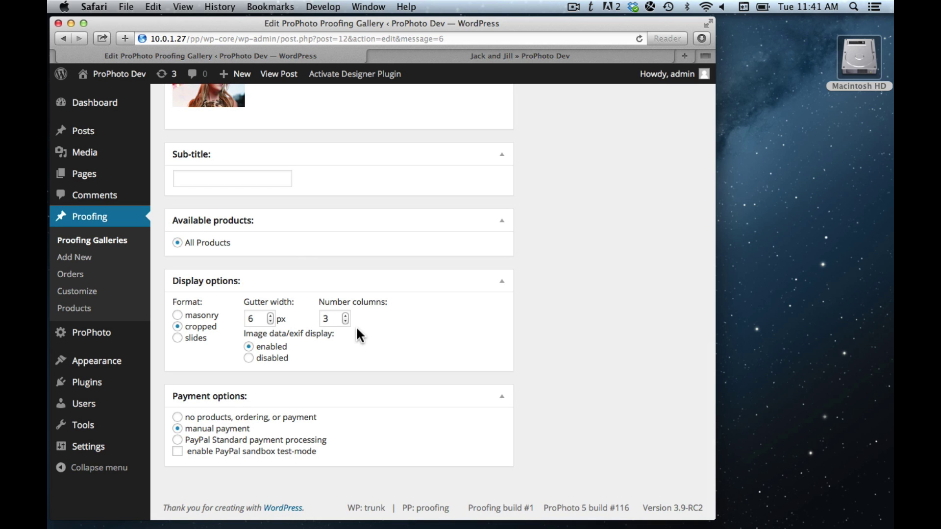
pyautogui.scroll(15, 357, 329)
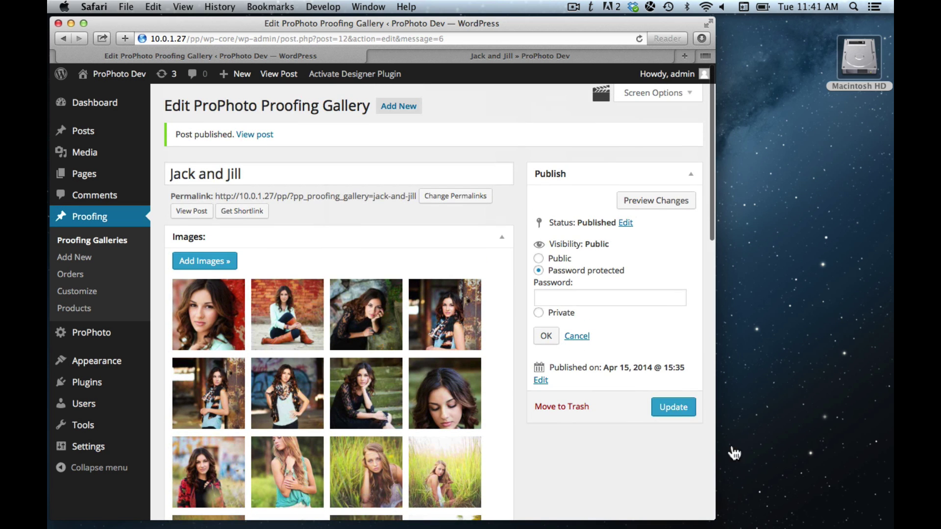
pyautogui.click(675, 410)
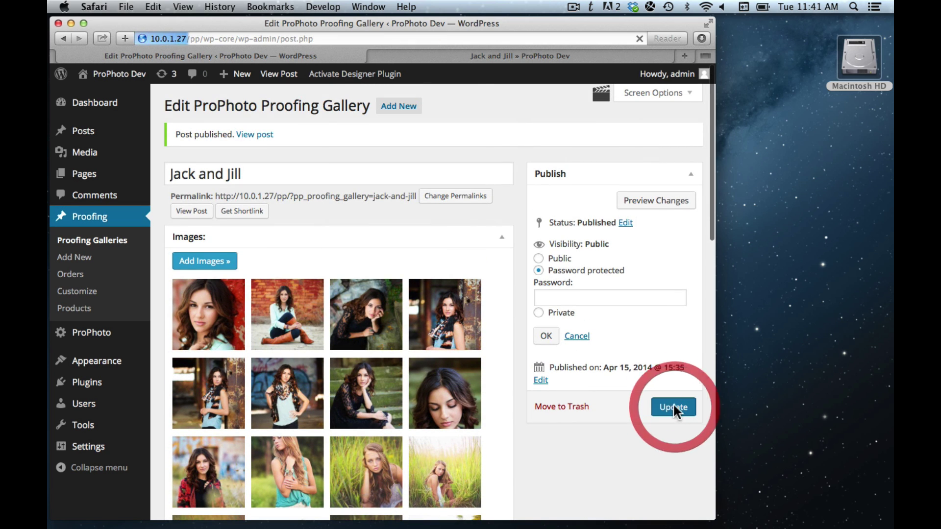
# Step: Reload the live gallery to check the 25 photos in the cropped grid
pyautogui.click(410, 53)
pyautogui.press('super+r')
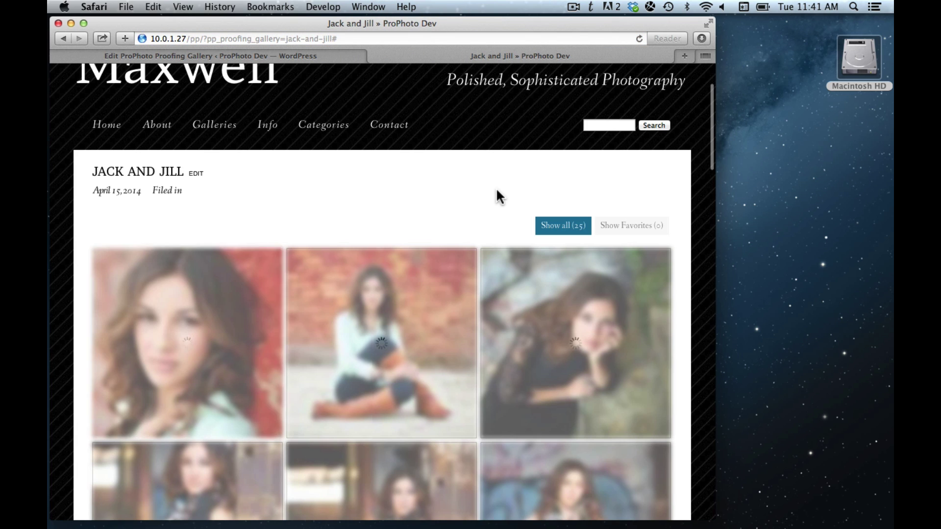
pyautogui.scroll(-5, 498, 196)
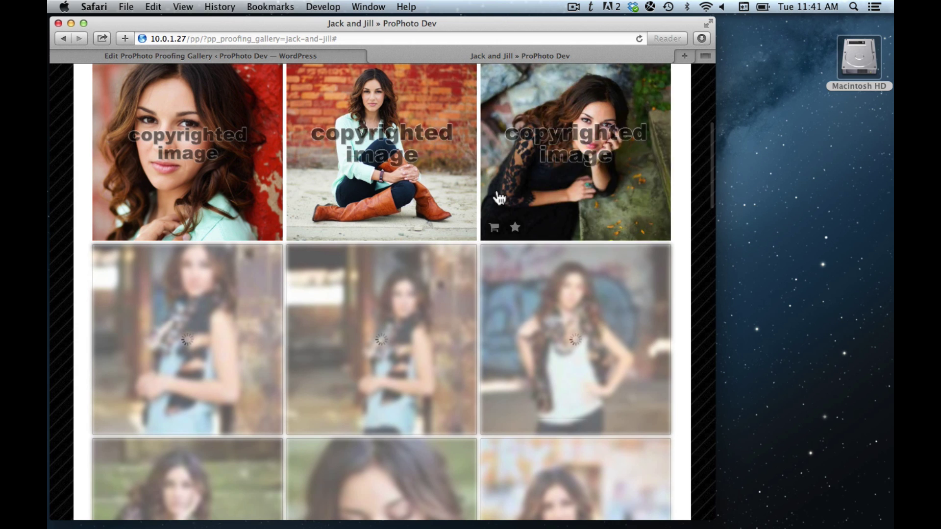
pyautogui.scroll(-15, 499, 197)
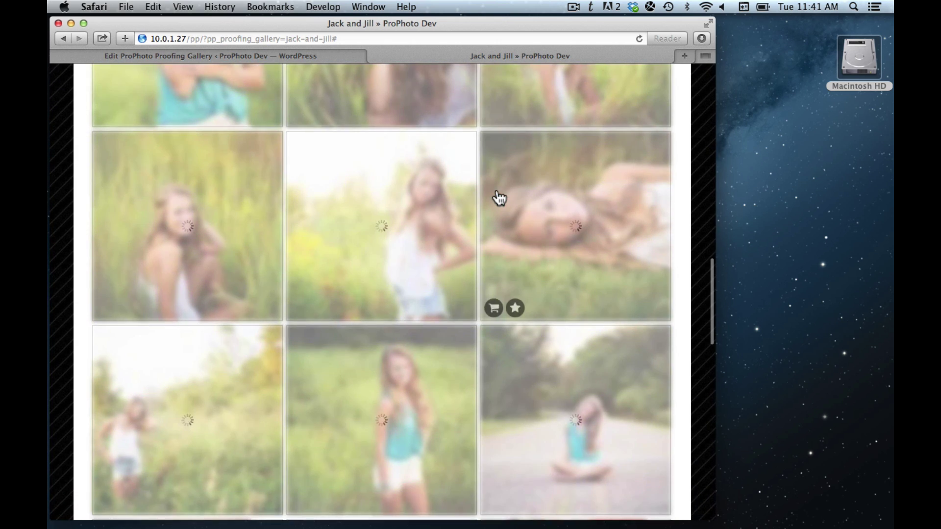
pyautogui.scroll(15, 499, 197)
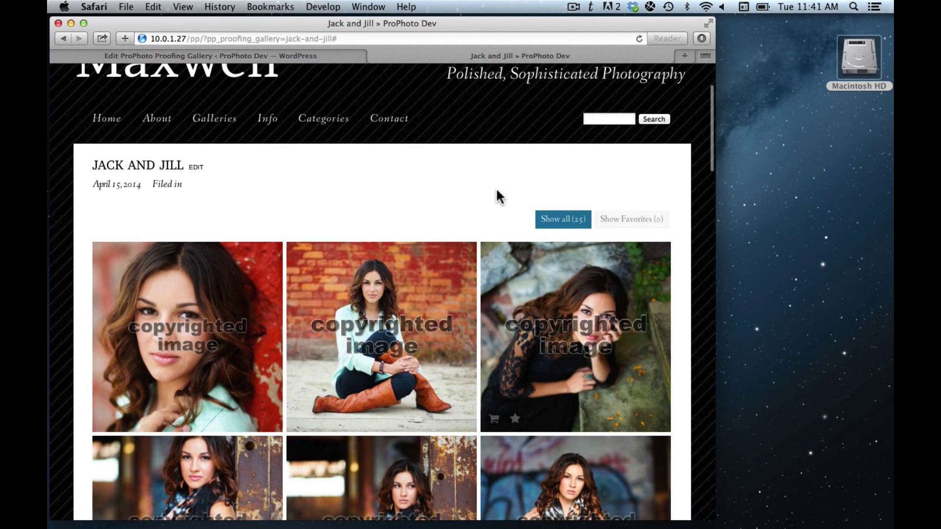
pyautogui.scroll(1, 498, 196)
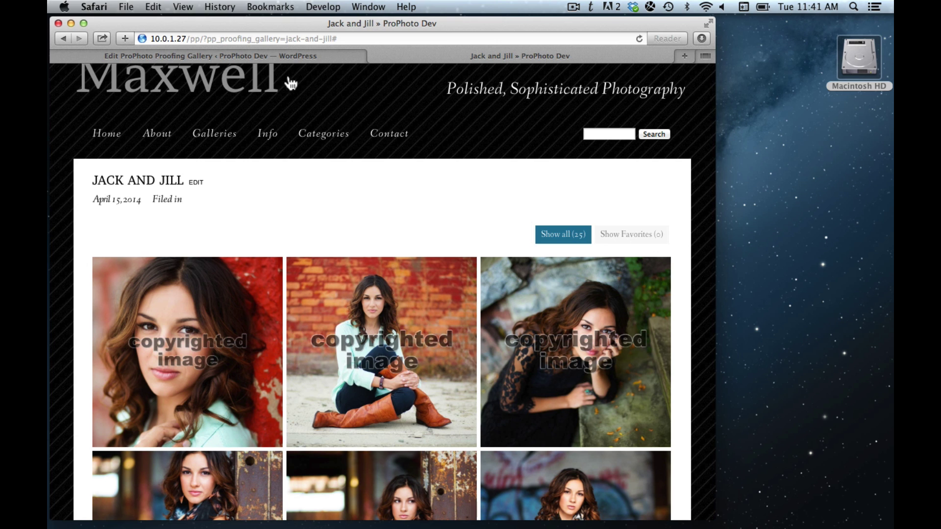
# Step: Set the Jack and Jill gallery display to slides and update it
pyautogui.click(289, 56)
pyautogui.scroll(-10, 287, 241)
pyautogui.scroll(-5, 286, 240)
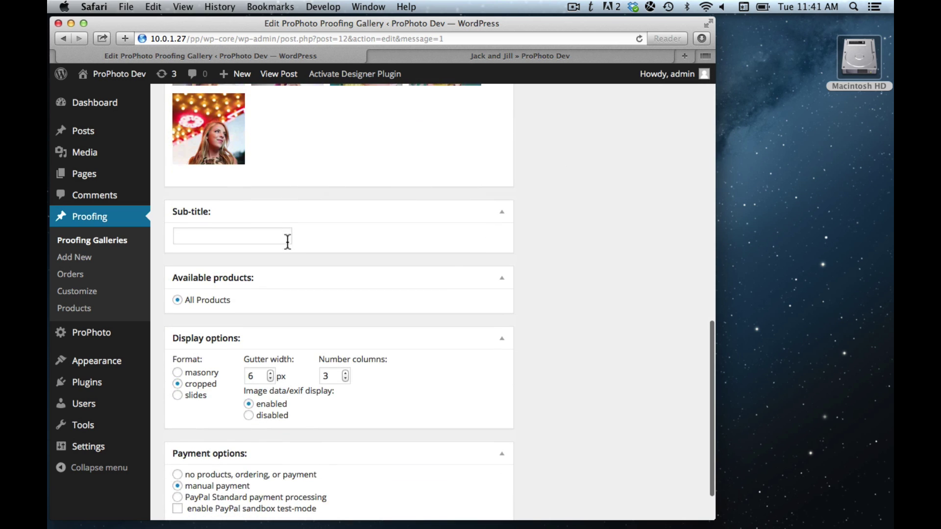
pyautogui.scroll(-2, 179, 402)
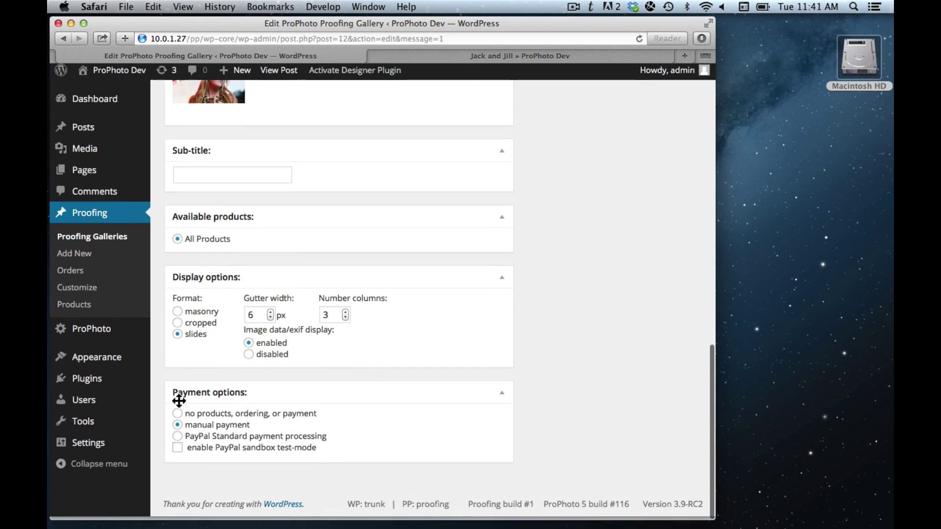
pyautogui.scroll(20, 179, 399)
pyautogui.click(666, 307)
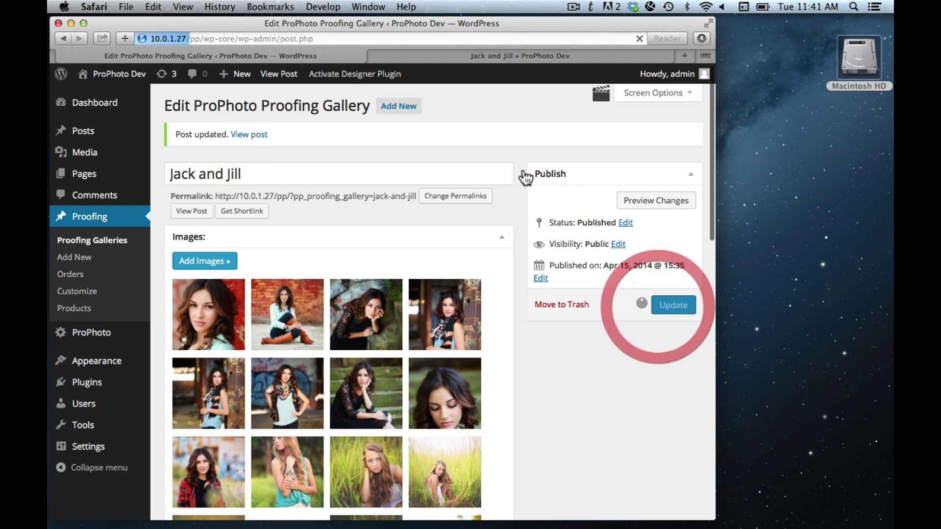
# Step: Reload the live gallery to review the slides format, then return to its edit page
pyautogui.click(440, 53)
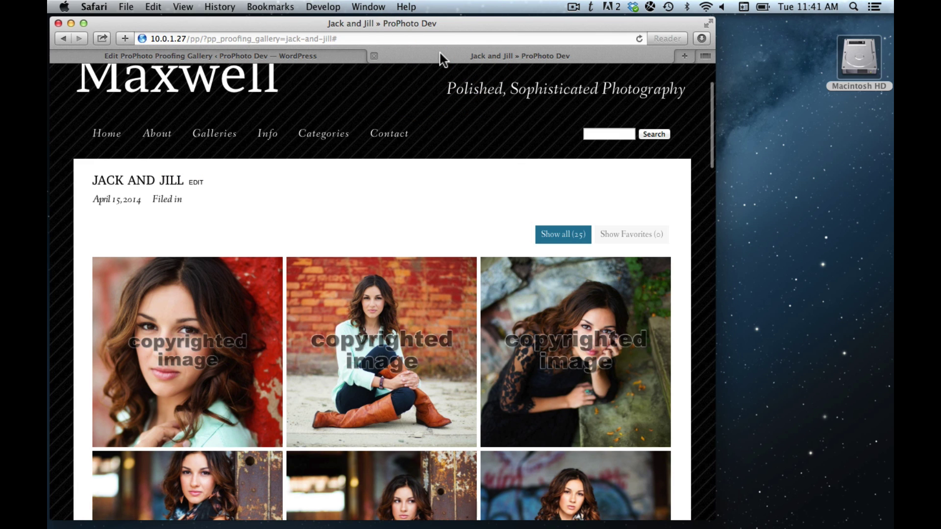
pyautogui.press('super+r')
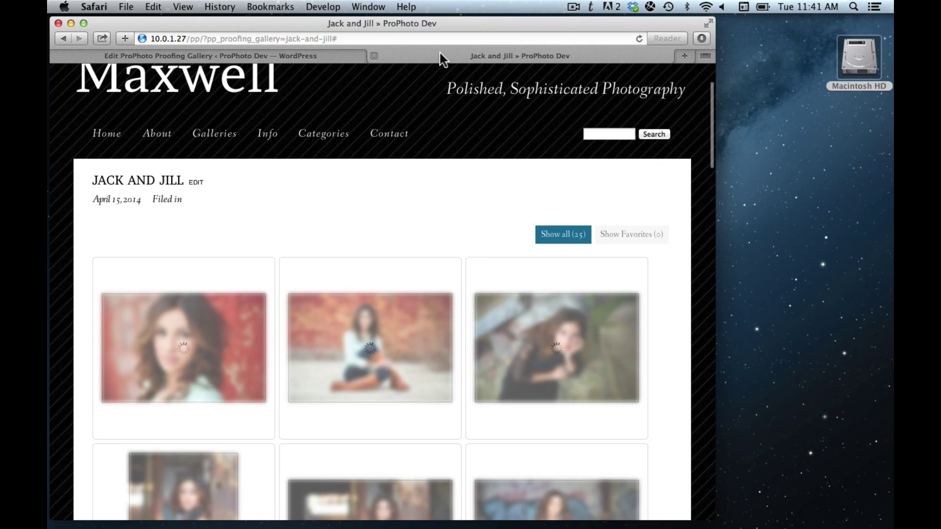
pyautogui.scroll(-5, 449, 117)
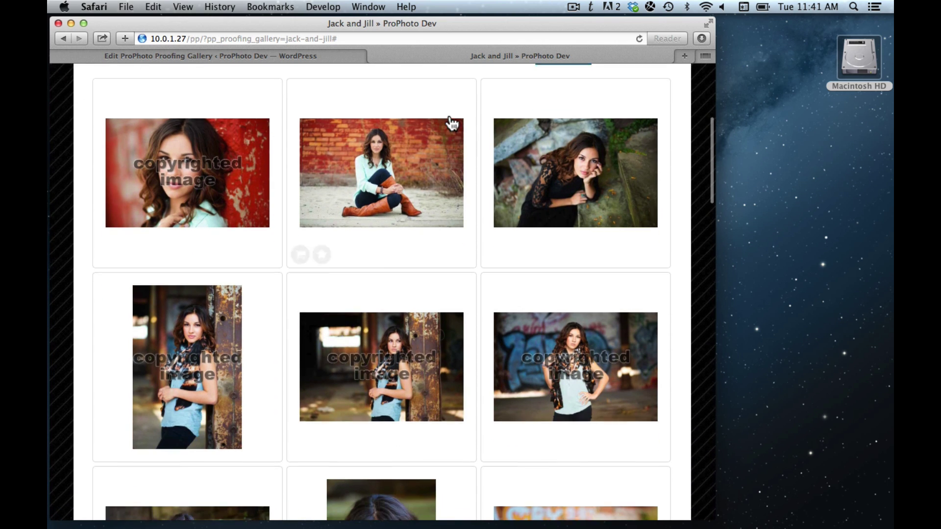
pyautogui.scroll(-6, 450, 124)
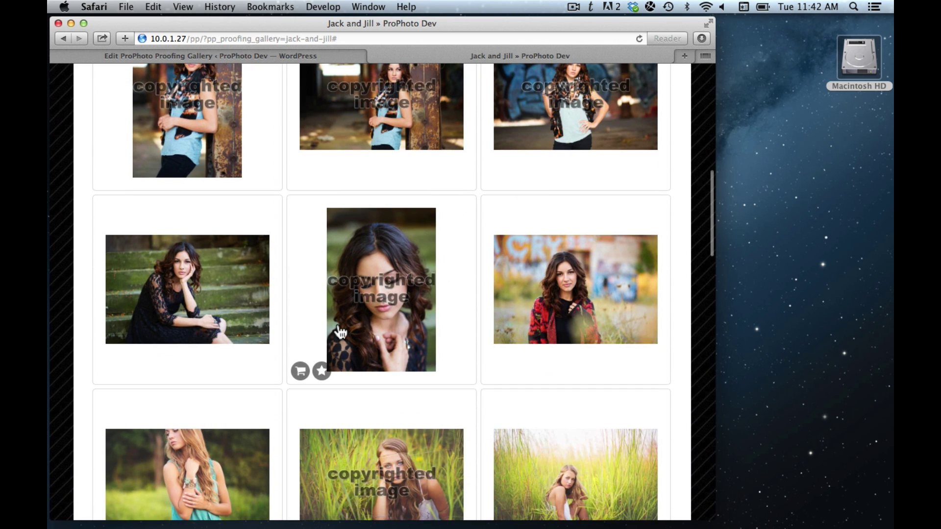
pyautogui.scroll(-5, 294, 305)
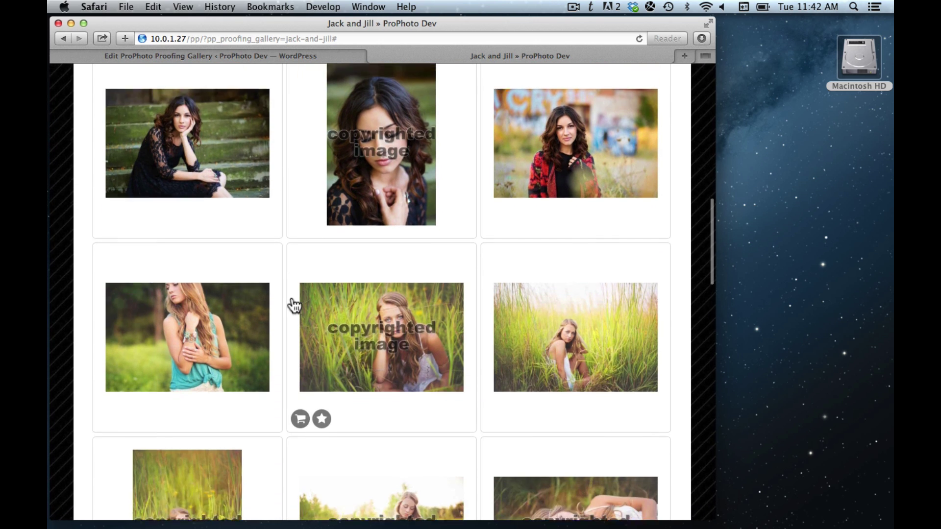
pyautogui.scroll(12, 294, 305)
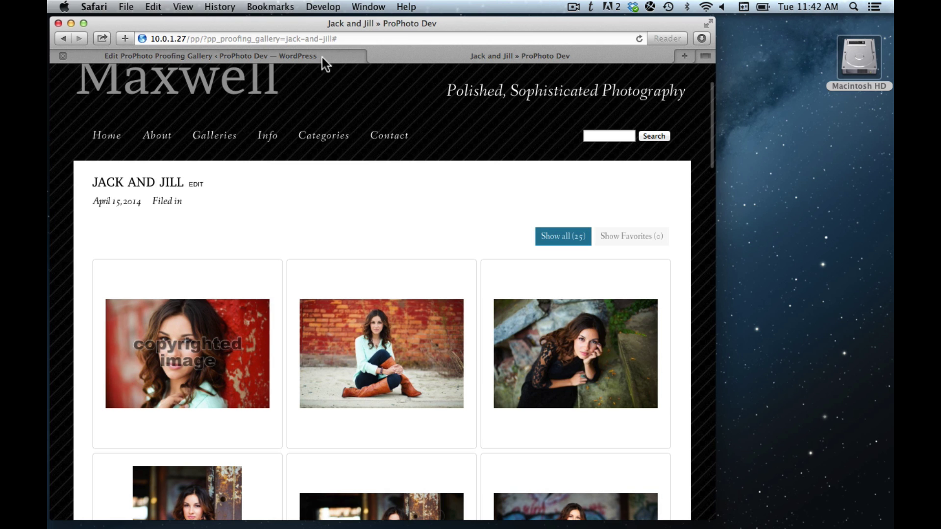
pyautogui.click(321, 57)
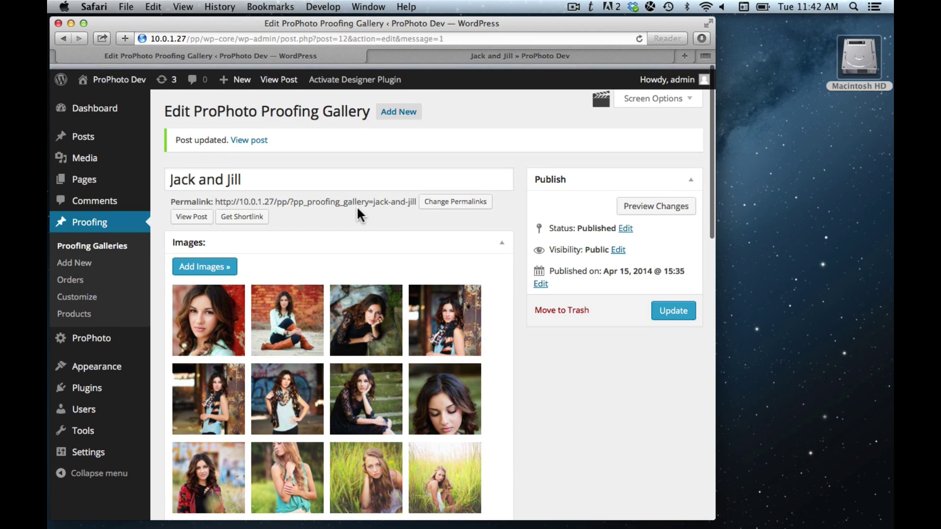
# Step: Open Proofing > Customize for the Maxwell design and show its Gallery Thumbs settings
pyautogui.keyDown('super'); pyautogui.click(91, 293); pyautogui.keyUp('super')
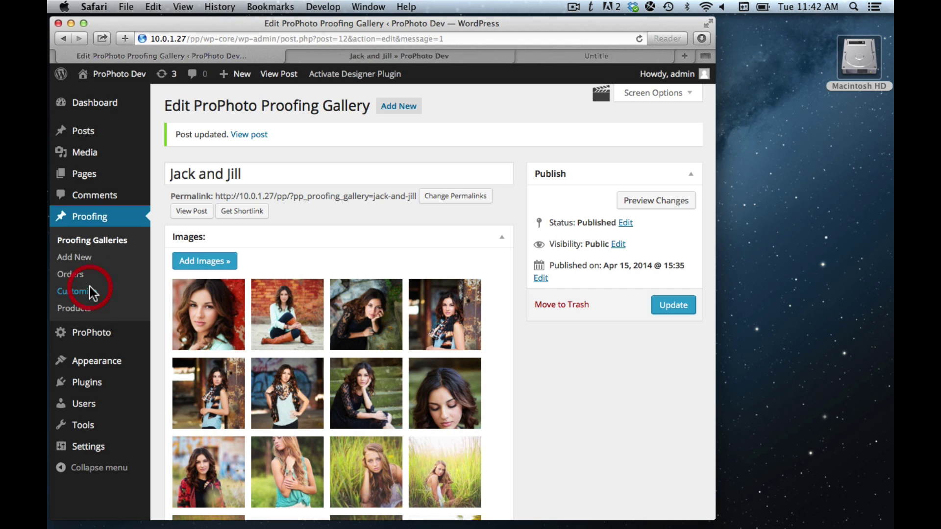
pyautogui.click(548, 58)
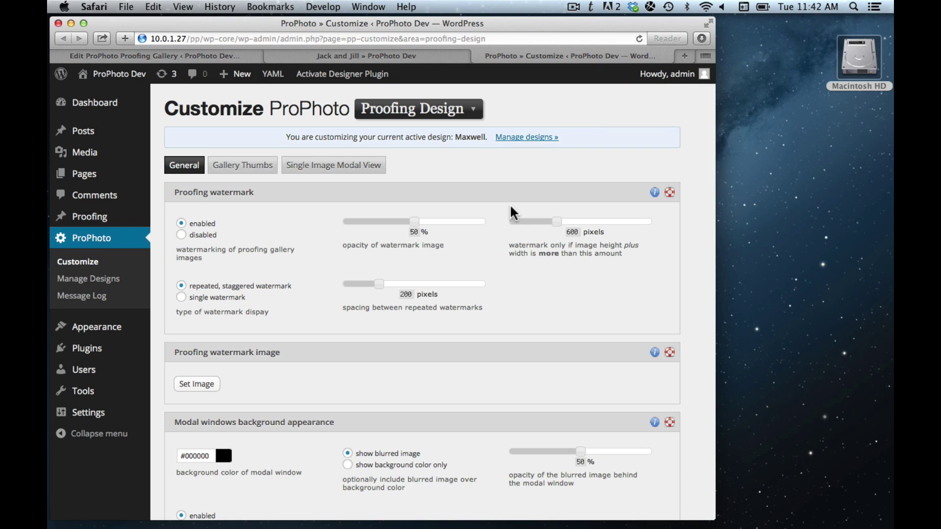
pyautogui.scroll(-1, 511, 212)
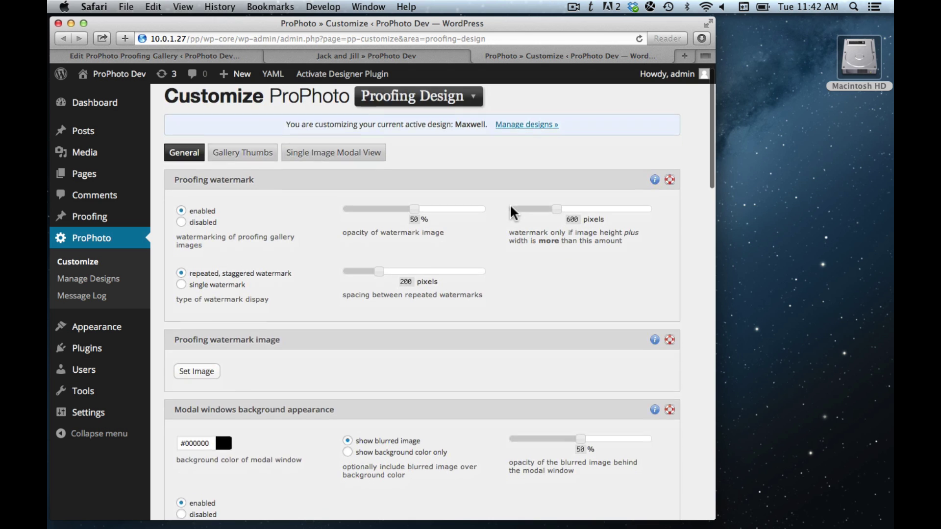
pyautogui.scroll(-5, 511, 207)
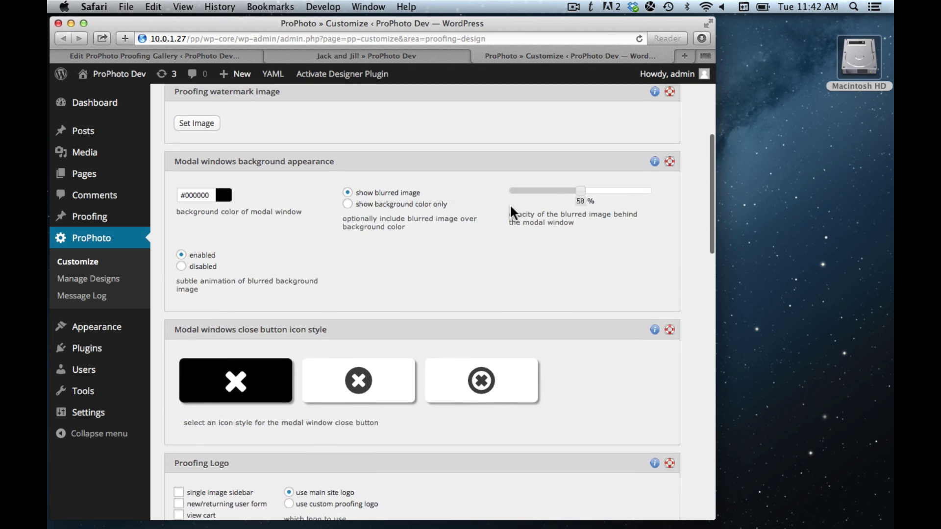
pyautogui.scroll(-9, 511, 208)
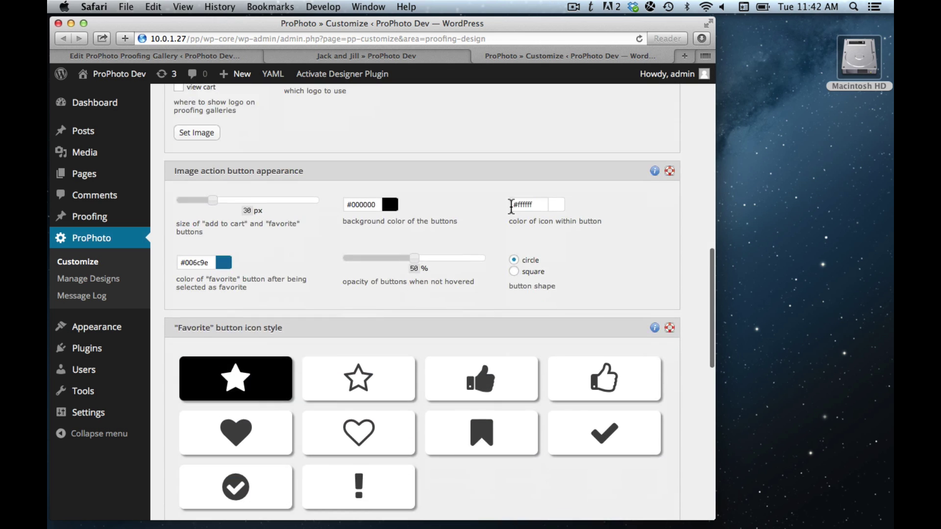
pyautogui.scroll(-6, 512, 206)
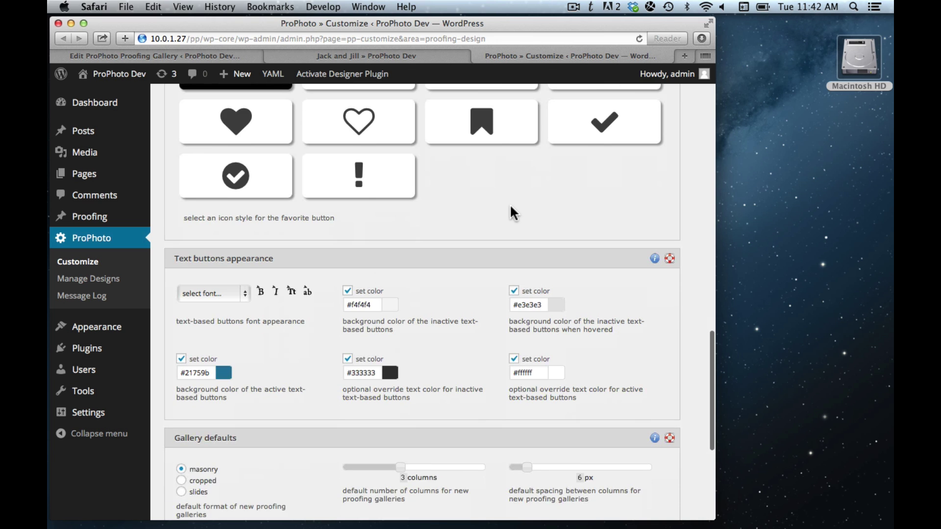
pyautogui.scroll(-3, 510, 208)
pyautogui.scroll(15, 510, 208)
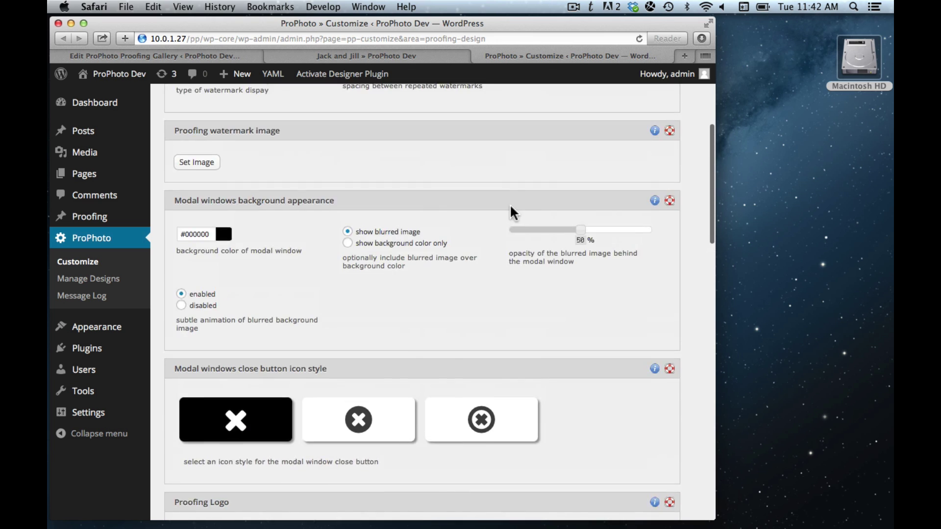
pyautogui.scroll(5, 511, 212)
pyautogui.click(263, 169)
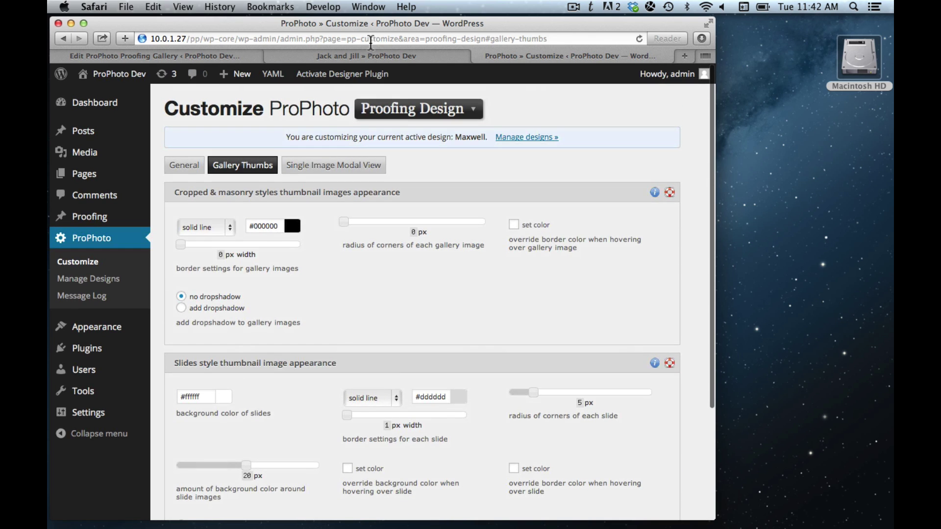
pyautogui.click(361, 56)
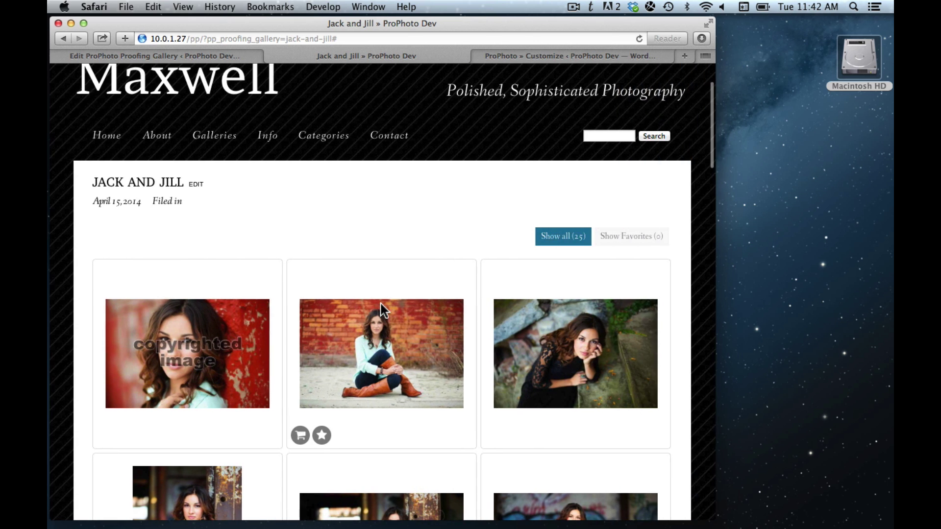
pyautogui.scroll(-10, 489, 319)
pyautogui.scroll(10, 489, 321)
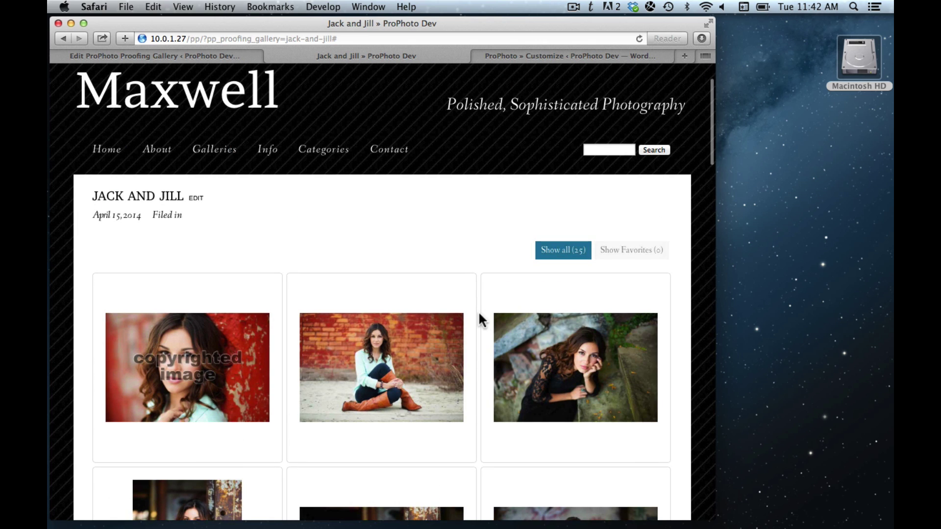
pyautogui.click(397, 370)
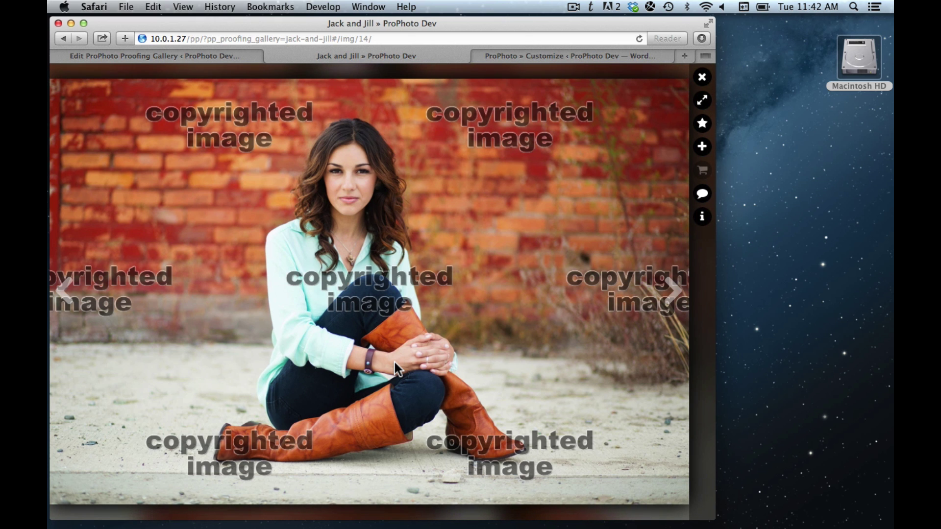
pyautogui.click(395, 363)
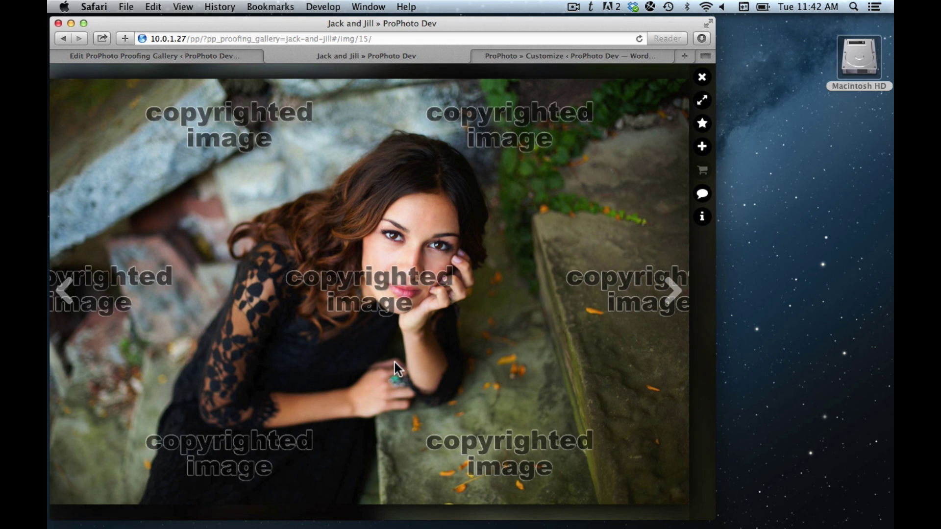
pyautogui.click(395, 362)
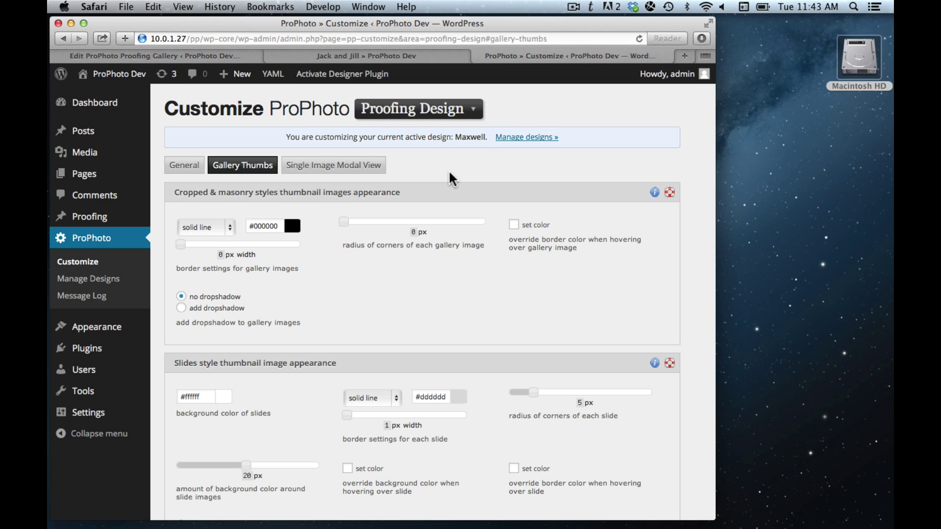
# Step: Open the Proofing Products customization and show the blank Product #1 and #2 forms
pyautogui.click(441, 113)
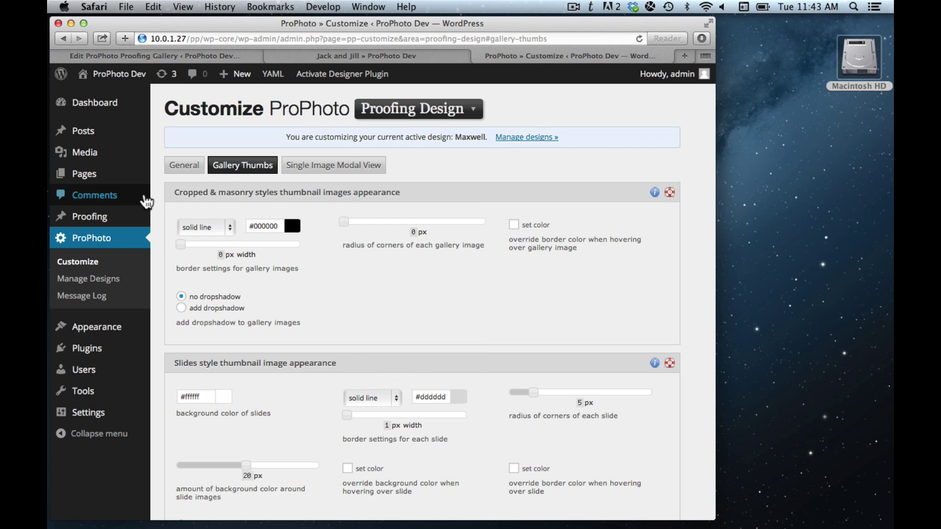
pyautogui.moveTo(120, 220)
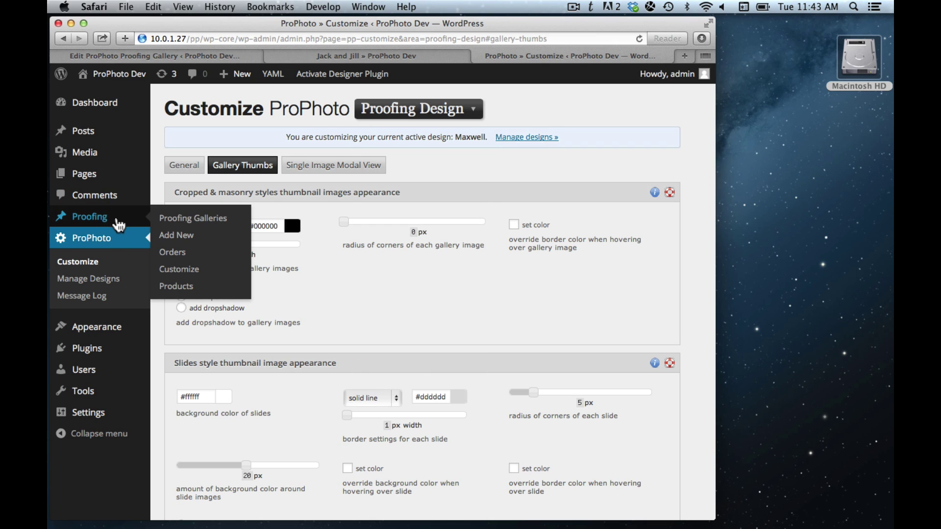
pyautogui.click(189, 288)
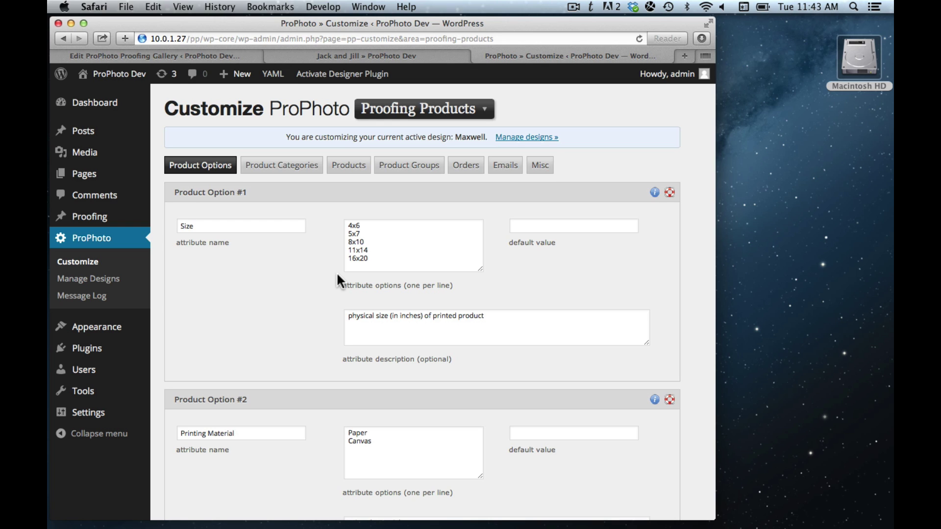
pyautogui.scroll(-3, 336, 271)
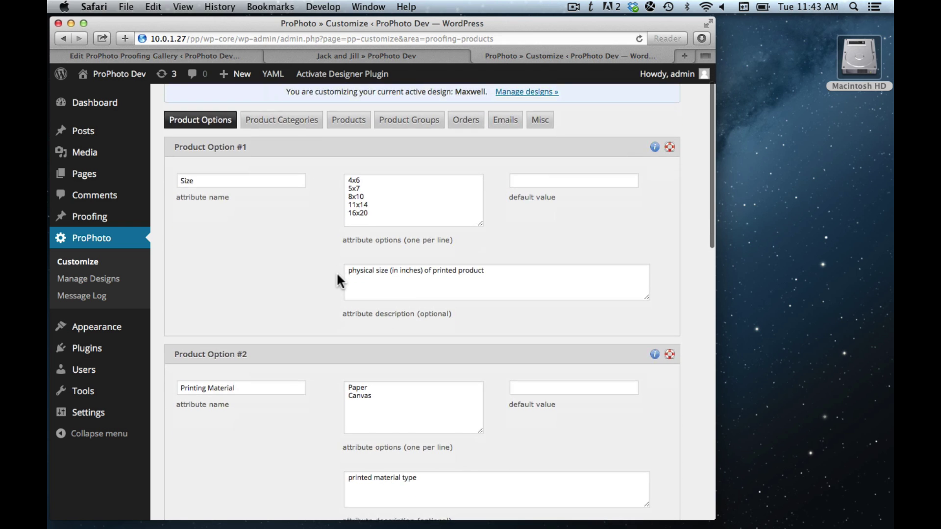
pyautogui.scroll(3, 336, 271)
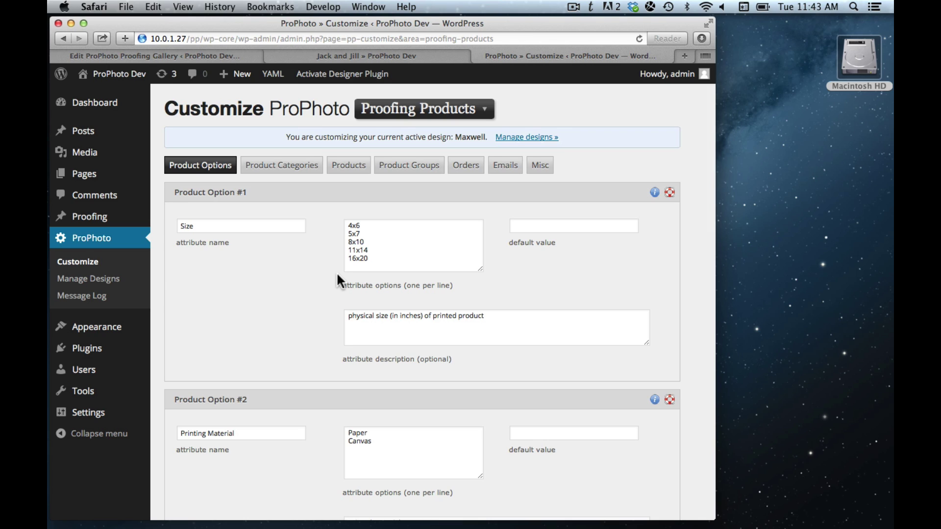
pyautogui.click(348, 169)
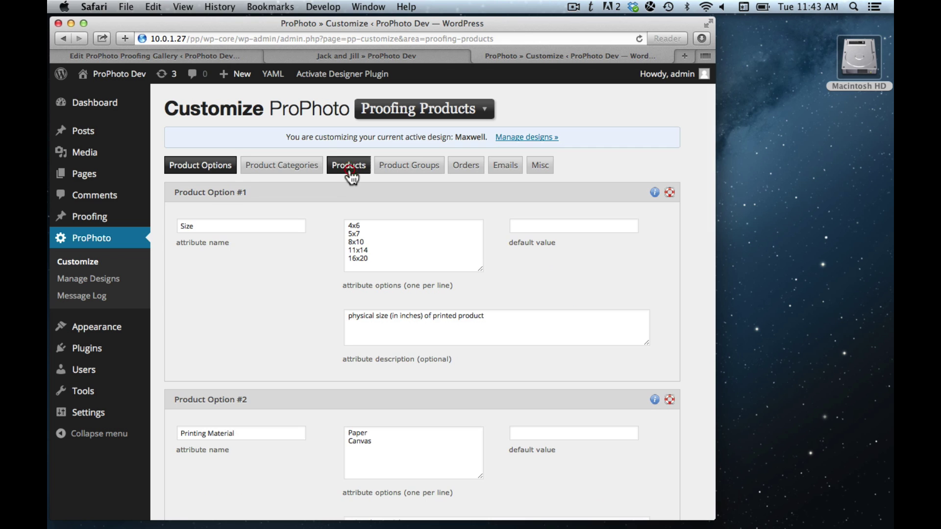
pyautogui.scroll(-3, 343, 245)
pyautogui.scroll(3, 304, 240)
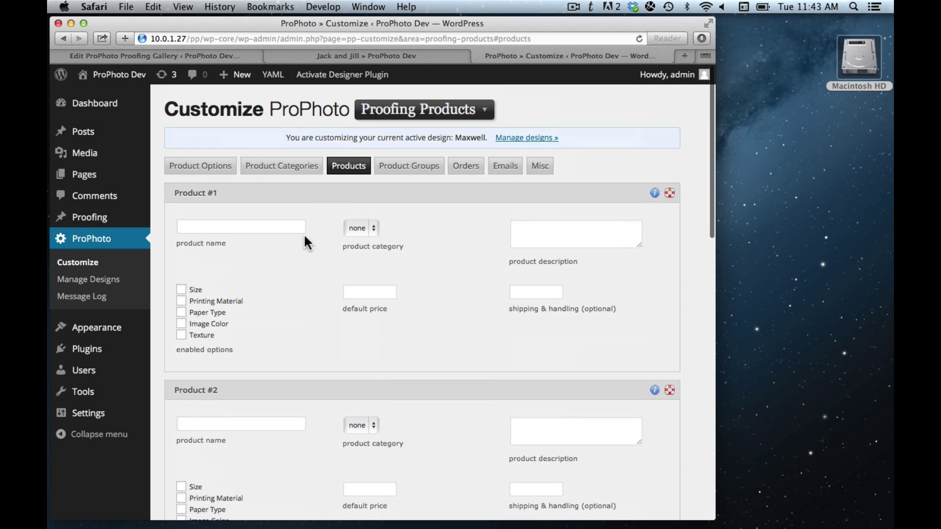
# Step: Create product 5x7 priced 10 and product 8x10 priced 15, and save the changes
pyautogui.click(253, 223)
pyautogui.write('5x7')
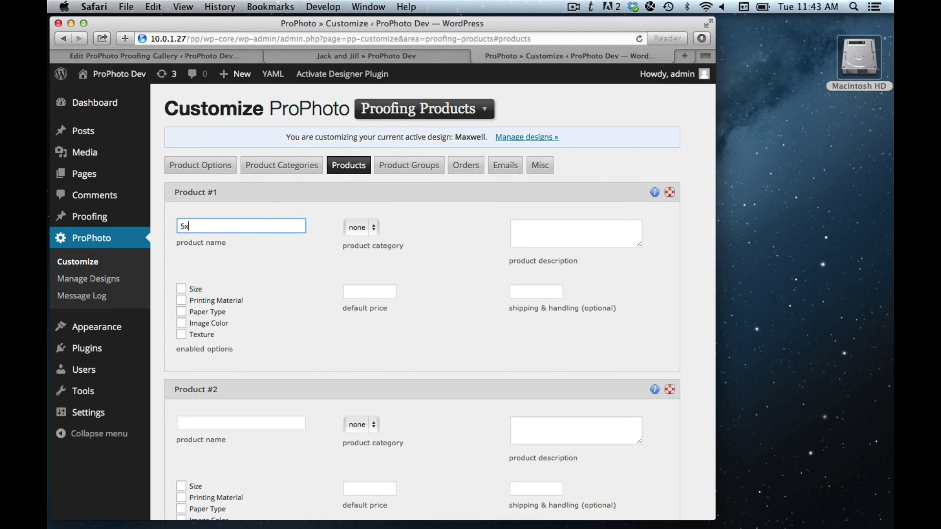
pyautogui.press('Tab')
pyautogui.press('Tab')
pyautogui.press('Tab')
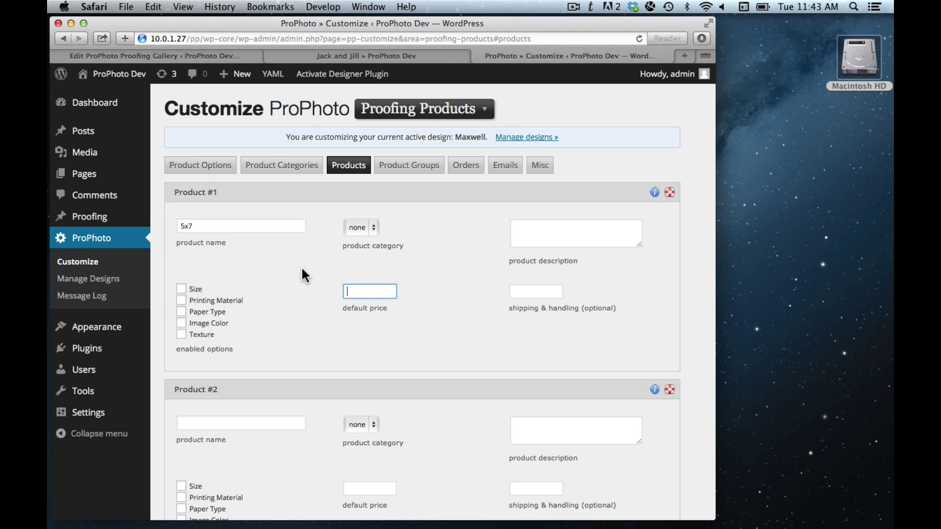
pyautogui.write('10')
pyautogui.scroll(-3, 299, 300)
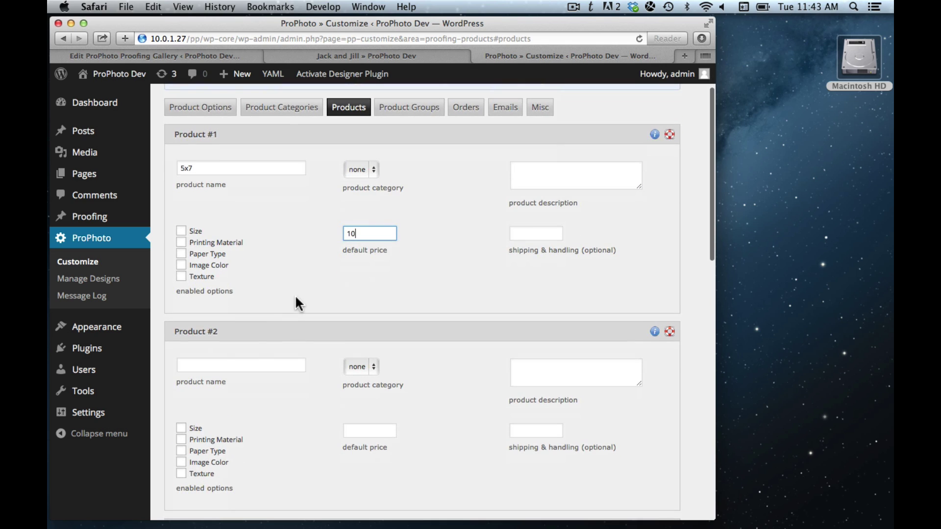
pyautogui.click(236, 364)
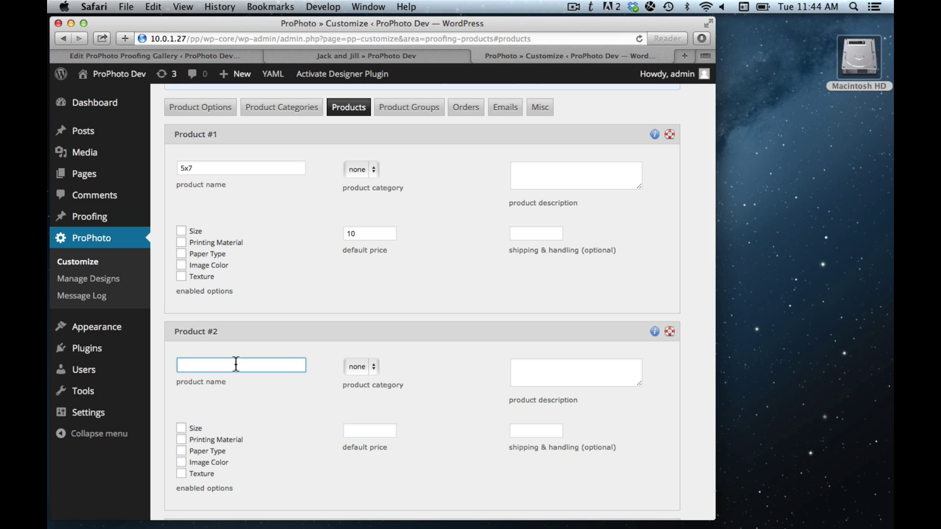
pyautogui.write('8x10')
pyautogui.click(375, 431)
pyautogui.write('15')
pyautogui.scroll(-1, 375, 430)
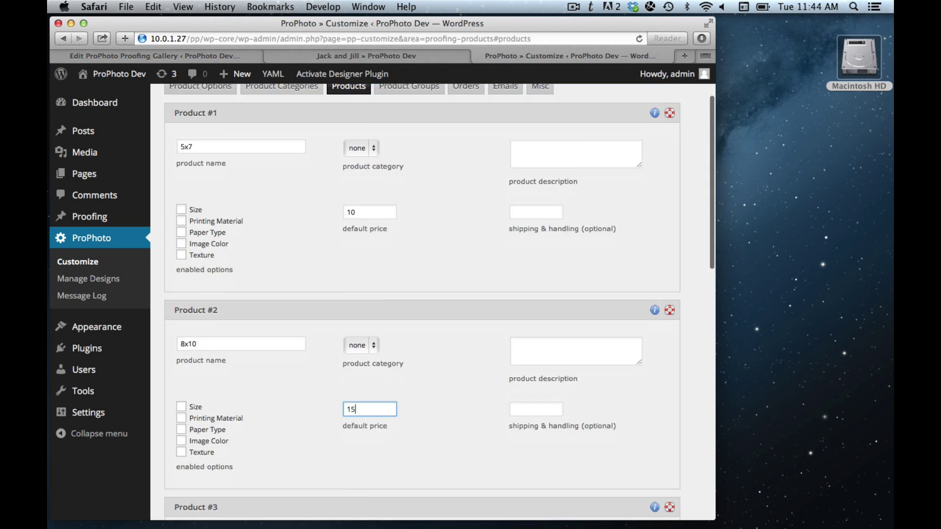
pyautogui.scroll(-10, 201, 432)
pyautogui.click(203, 451)
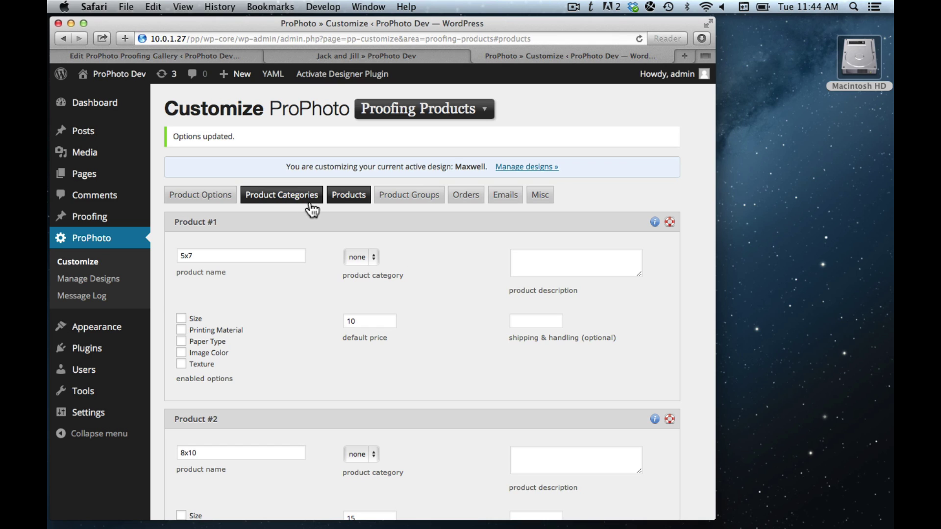
# Step: Review the Product Options settings, then move on to Product Groups
pyautogui.click(202, 195)
pyautogui.scroll(-10, 280, 303)
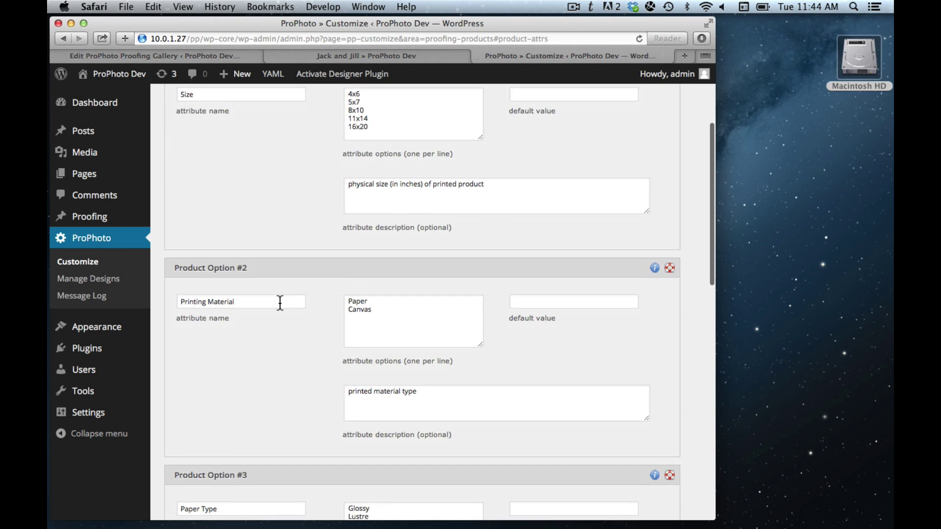
pyautogui.scroll(-8, 278, 307)
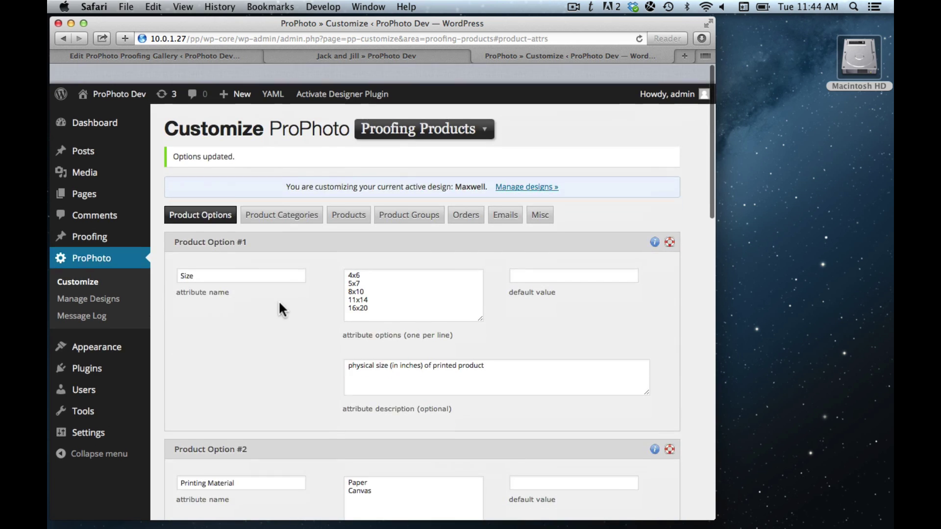
pyautogui.click(409, 196)
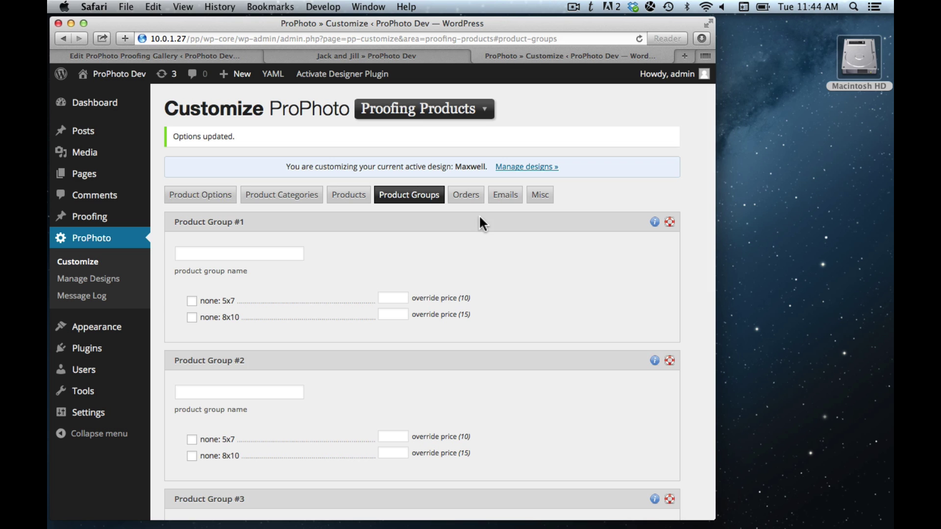
# Step: Open the first gallery photo full size and save the new client user details
pyautogui.click(425, 109)
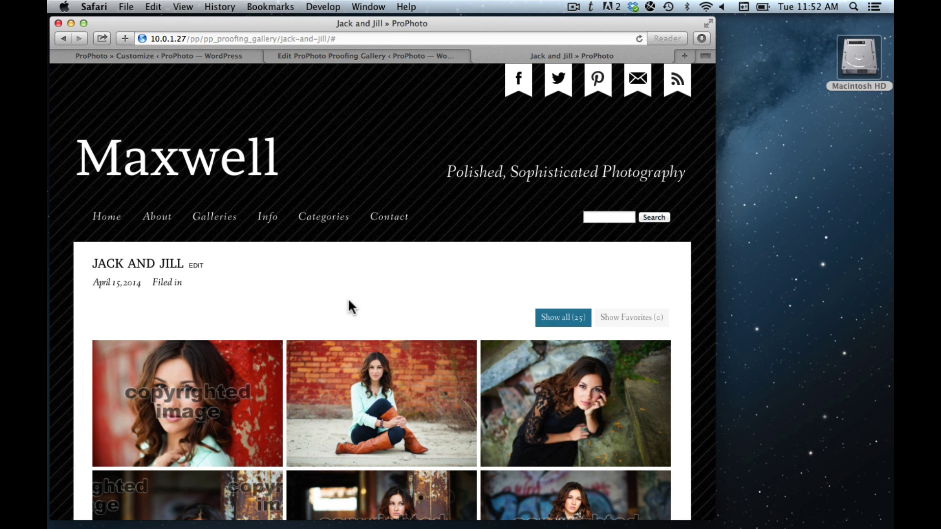
pyautogui.scroll(-1, 378, 265)
pyautogui.click(216, 387)
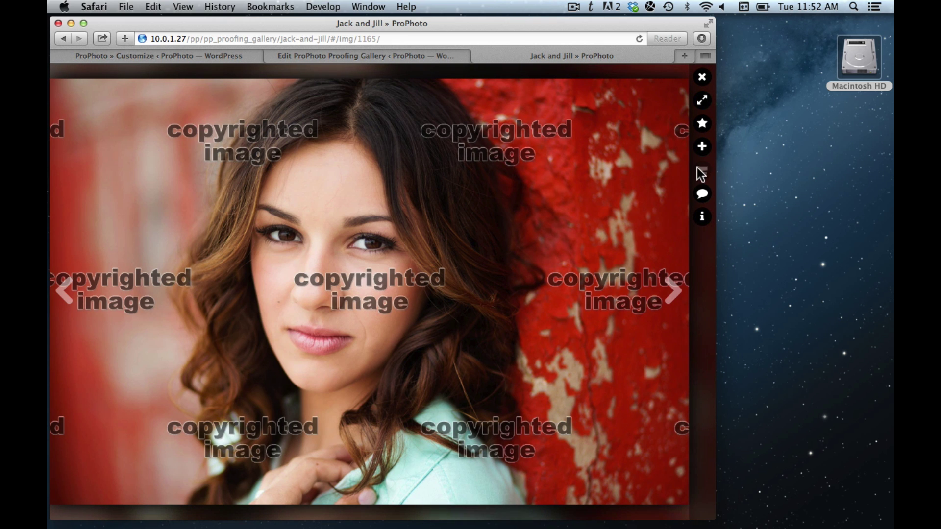
pyautogui.click(702, 148)
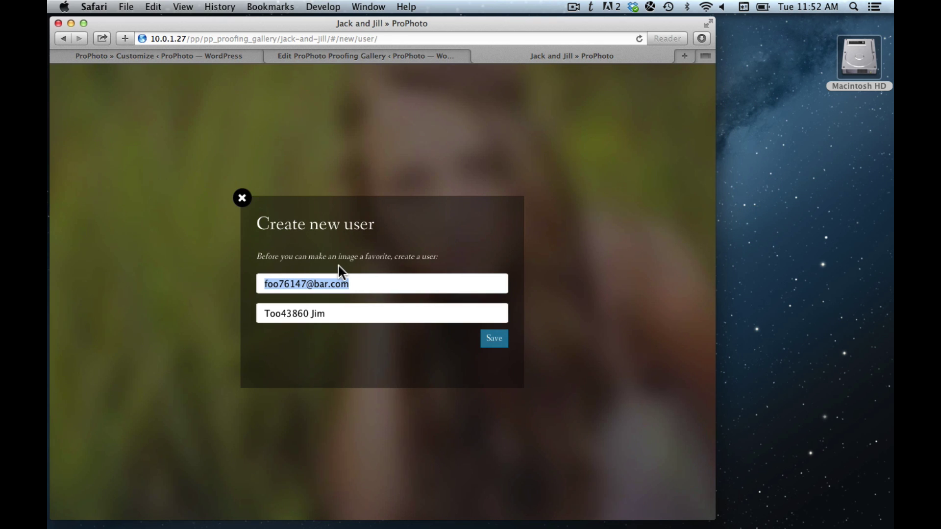
pyautogui.click(498, 345)
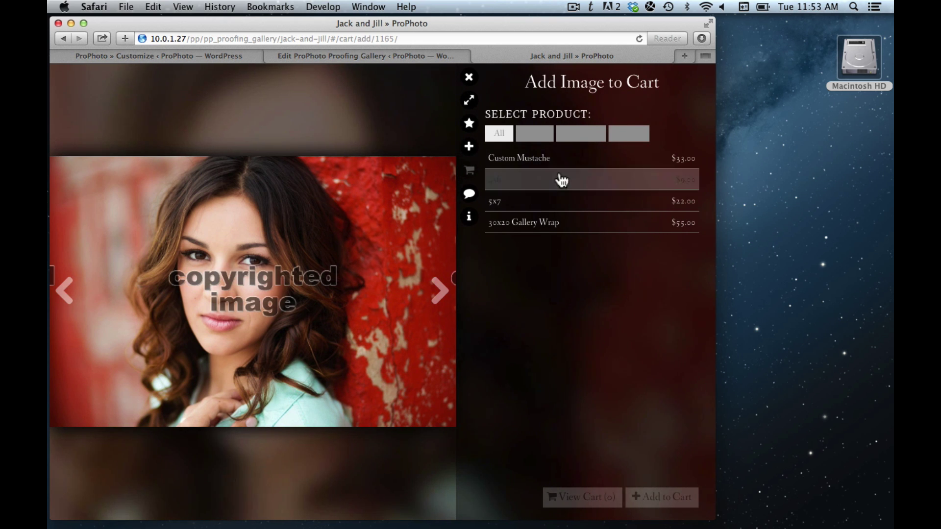
# Step: Add this photo to the cart as a 4x6 paper print and a 4x6 Canvas print
pyautogui.click(551, 181)
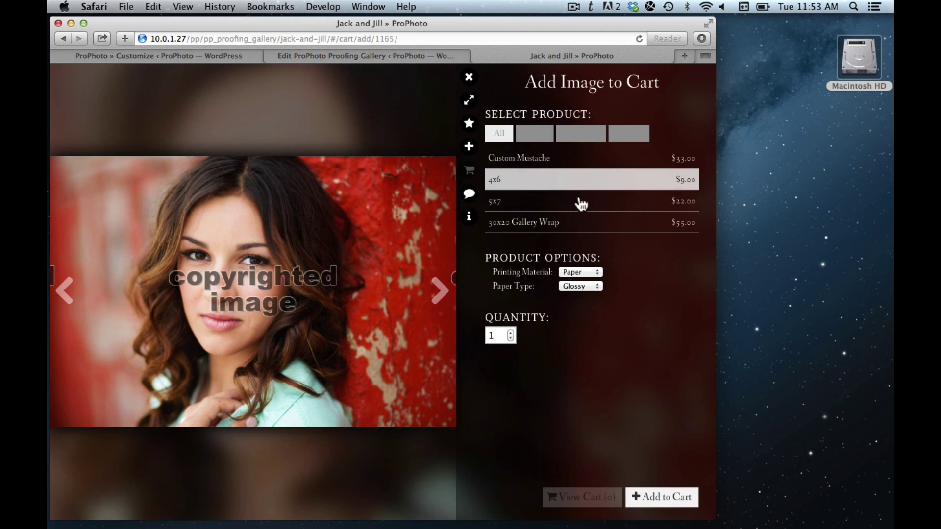
pyautogui.click(657, 496)
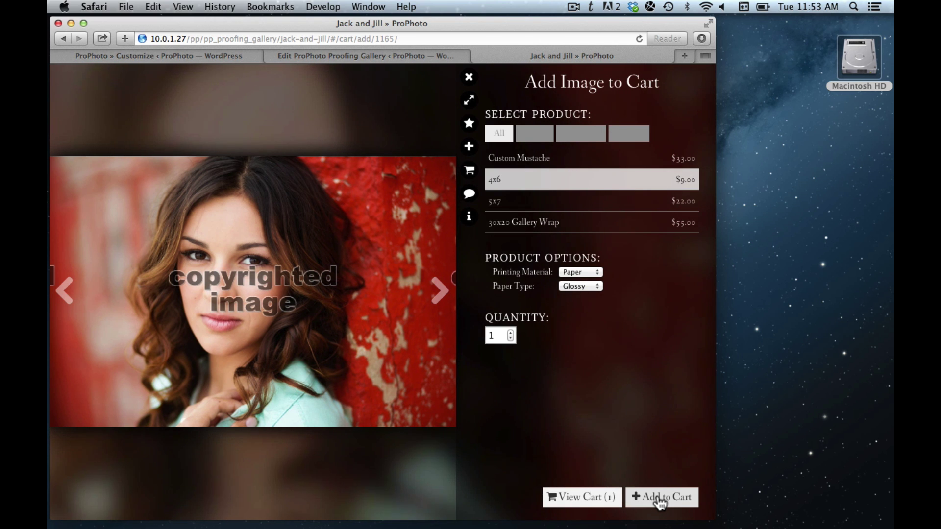
pyautogui.click(579, 272)
pyautogui.click(579, 282)
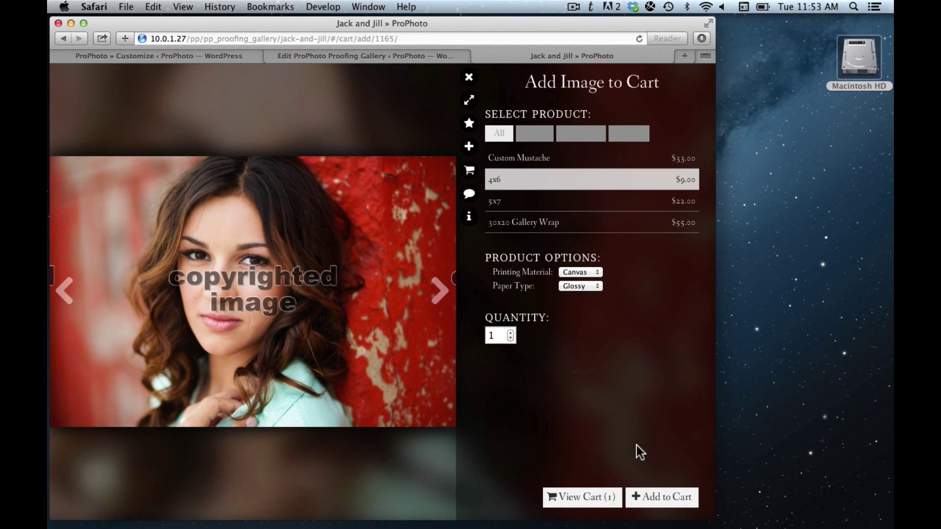
pyautogui.click(650, 500)
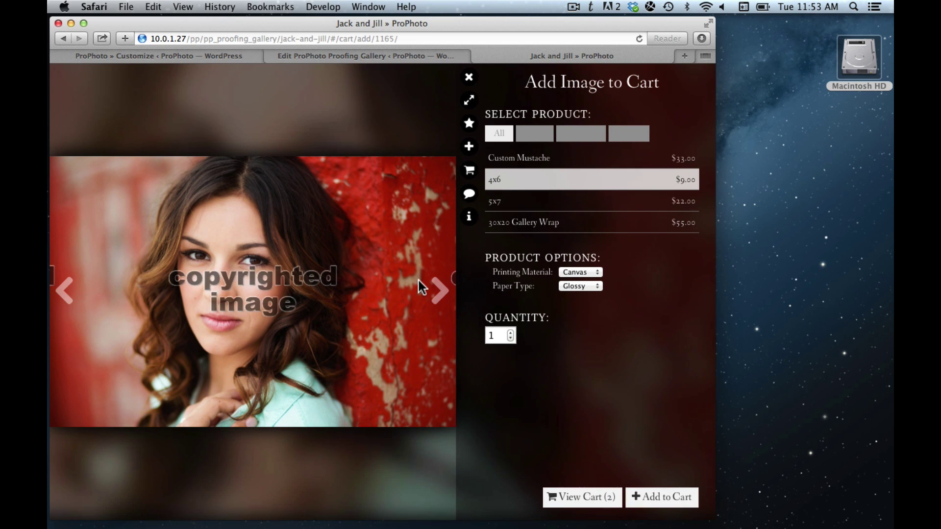
# Step: Add four 30x20 Gallery Wraps of a later gallery photo to the cart
pyautogui.click(439, 292)
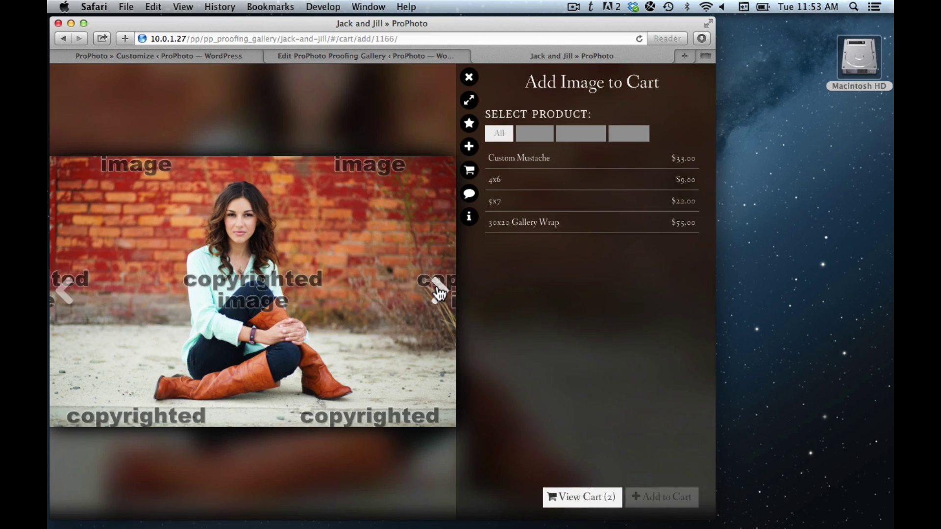
pyautogui.click(439, 291)
pyautogui.click(439, 291)
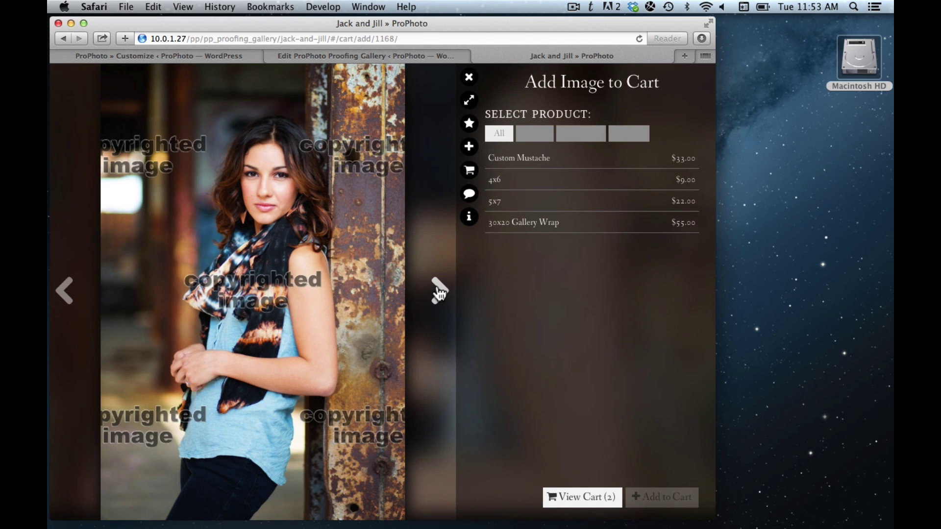
pyautogui.click(439, 291)
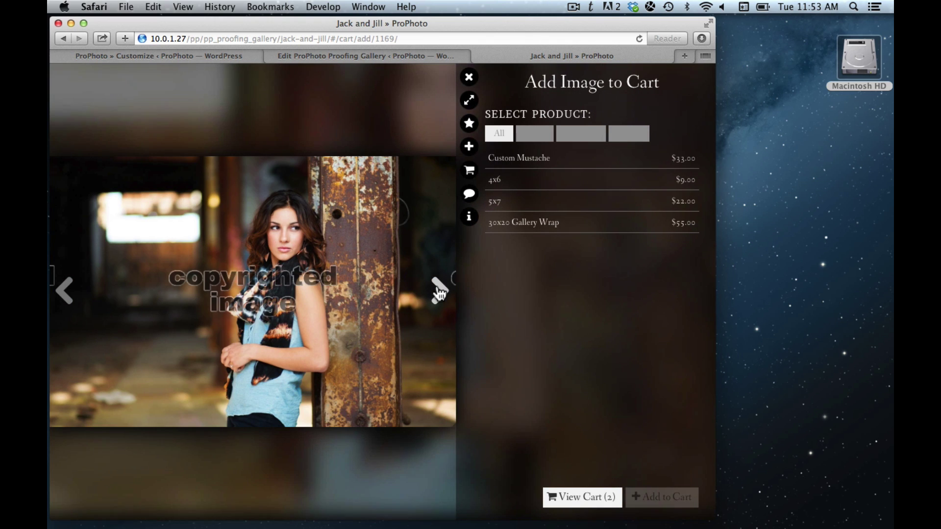
pyautogui.click(542, 223)
pyautogui.click(511, 272)
pyautogui.click(511, 272)
pyautogui.click(512, 273)
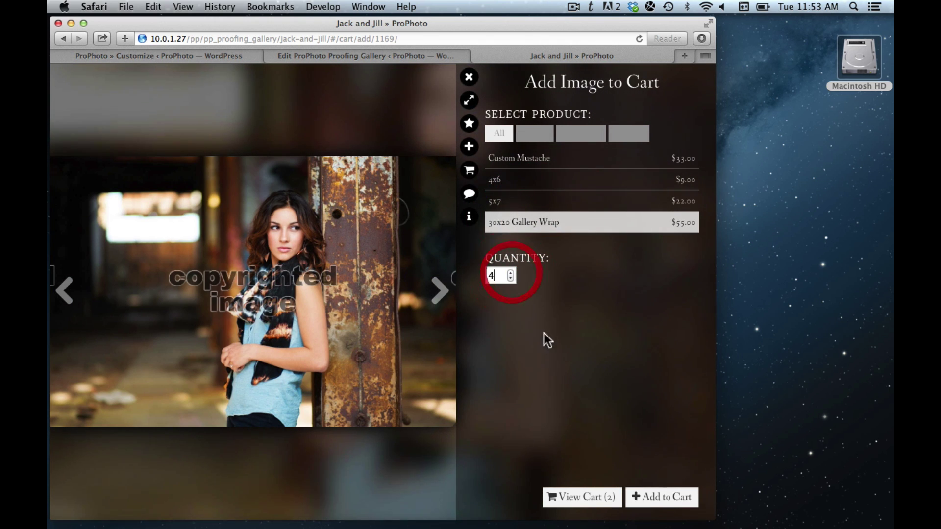
pyautogui.click(647, 498)
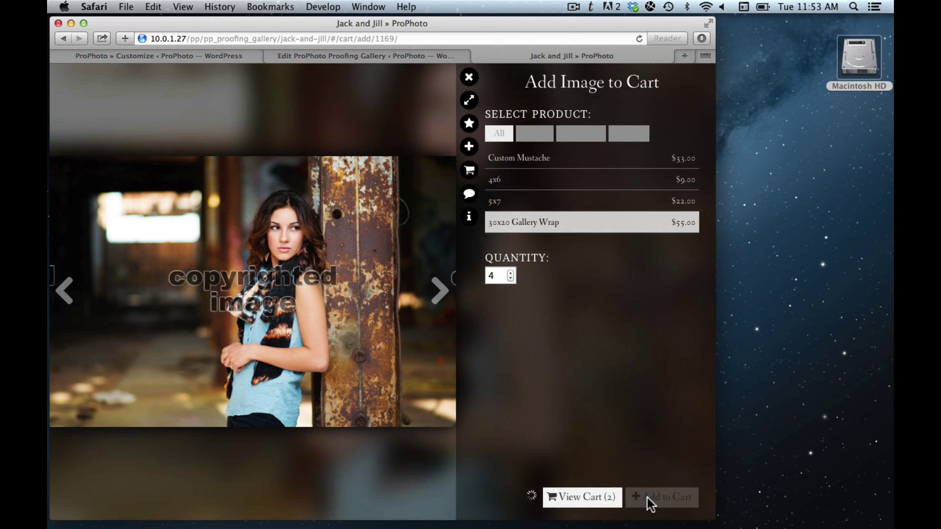
# Step: In the cart, raise the 4x6 paper print quantity to 4
pyautogui.click(470, 173)
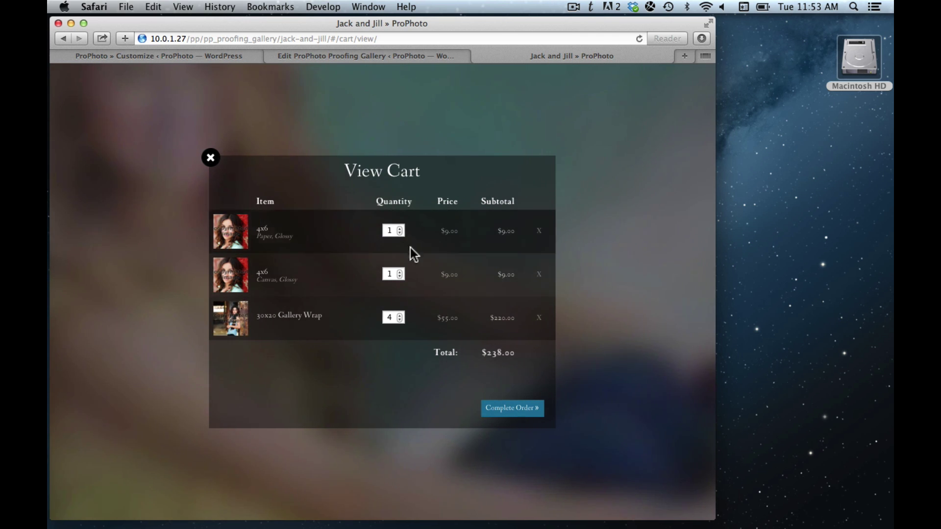
pyautogui.doubleClick(399, 234)
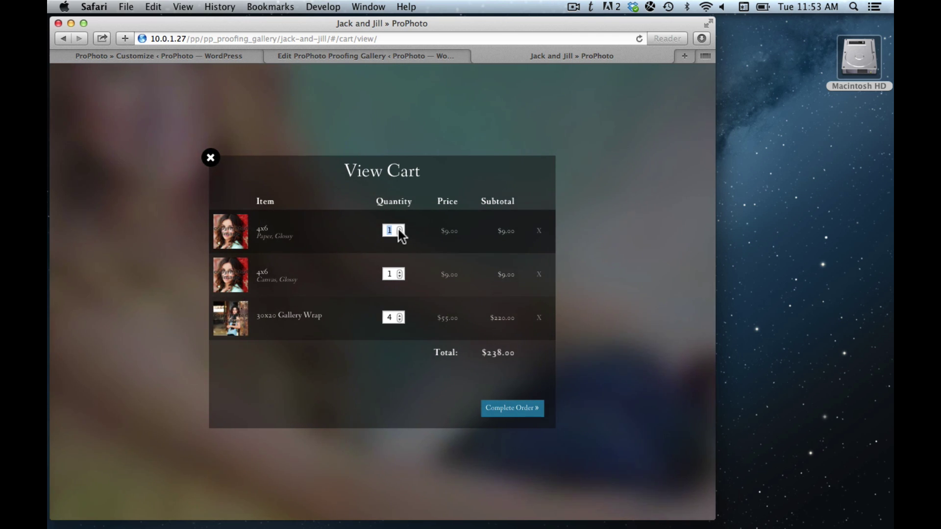
pyautogui.click(400, 229)
pyautogui.click(399, 228)
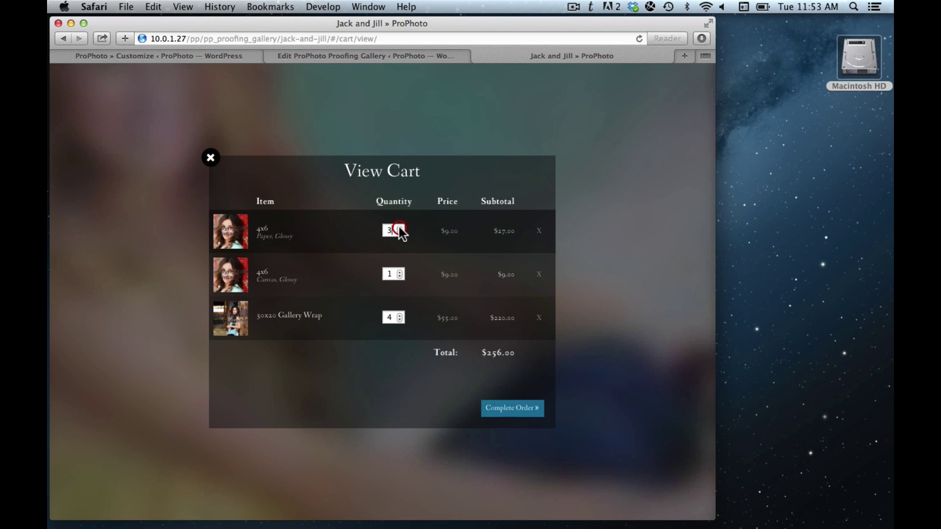
pyautogui.click(400, 228)
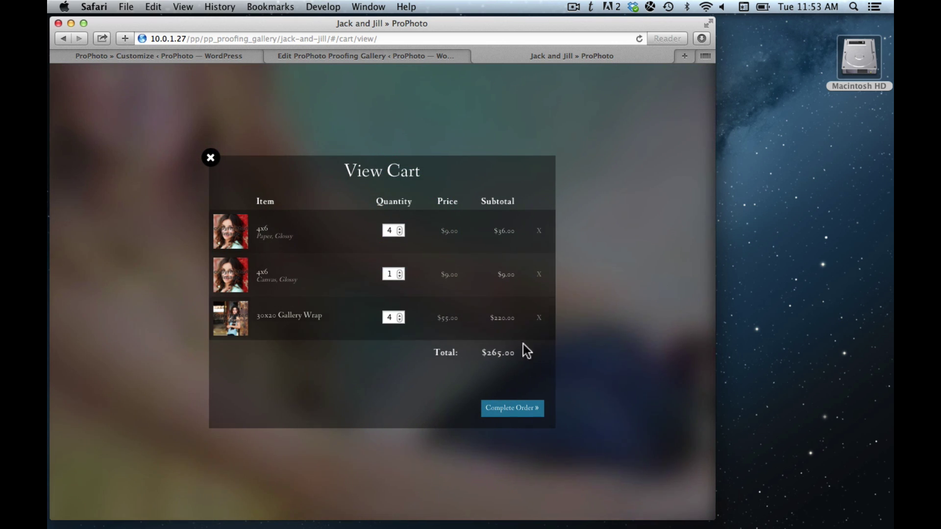
# Step: Check out, enter the shipping street address, and continue on to PayPal
pyautogui.click(521, 414)
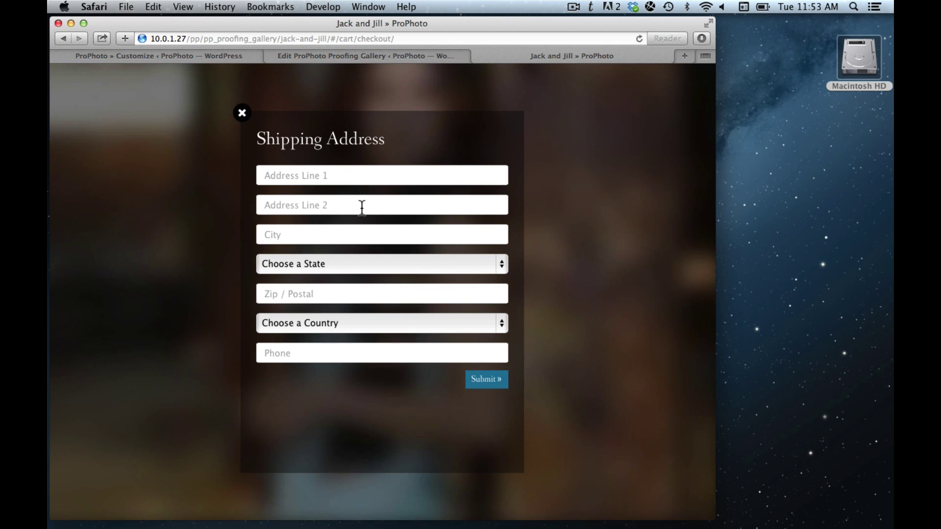
pyautogui.click(347, 175)
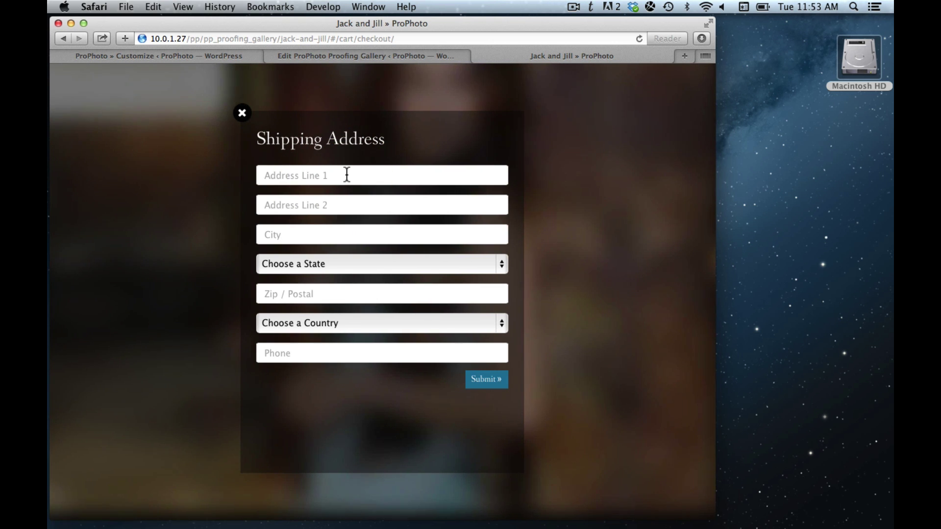
pyautogui.write('92')
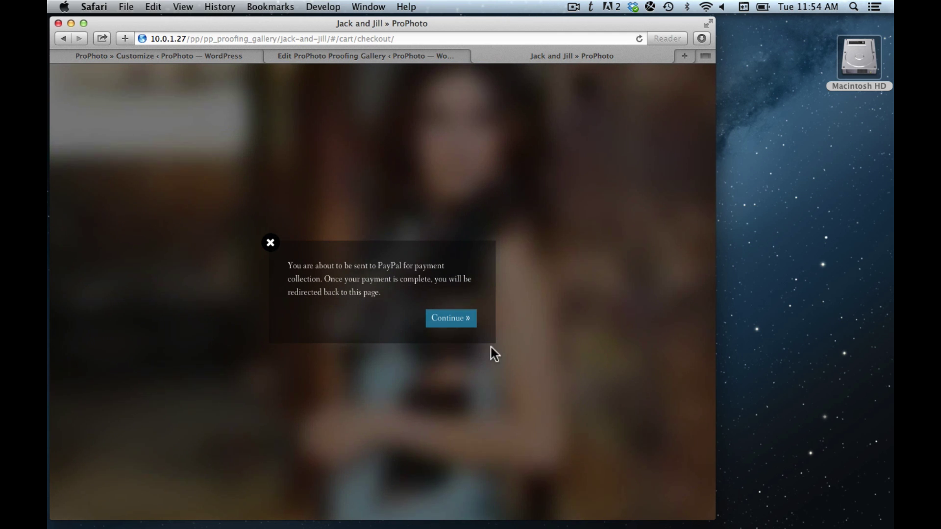
pyautogui.click(455, 319)
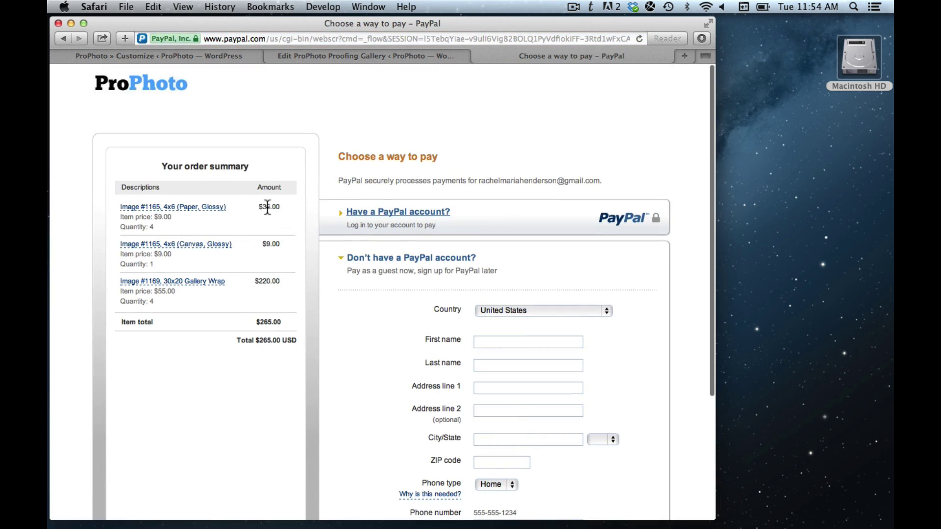
# Step: Scroll through PayPal's 'Choose a way to pay' page showing three print items totaling $265.00
pyautogui.scroll(-5, 254, 258)
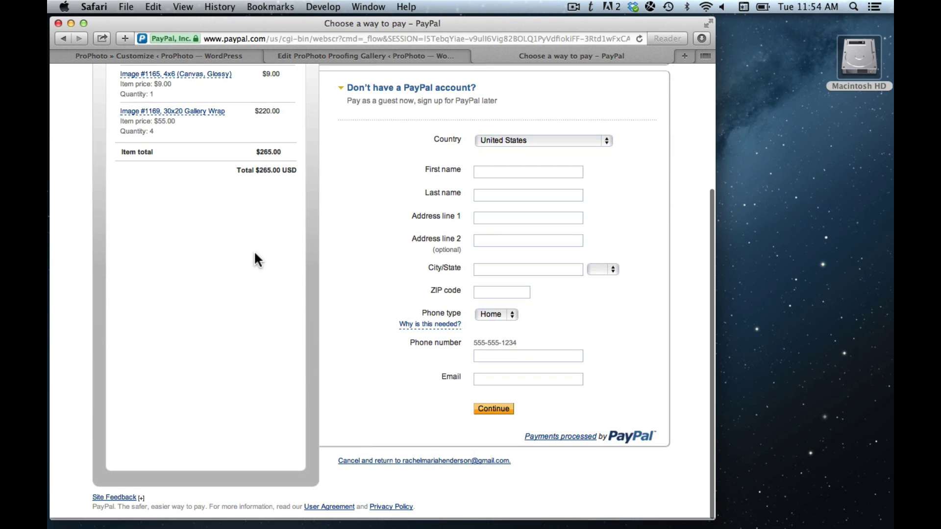
pyautogui.scroll(6, 319, 275)
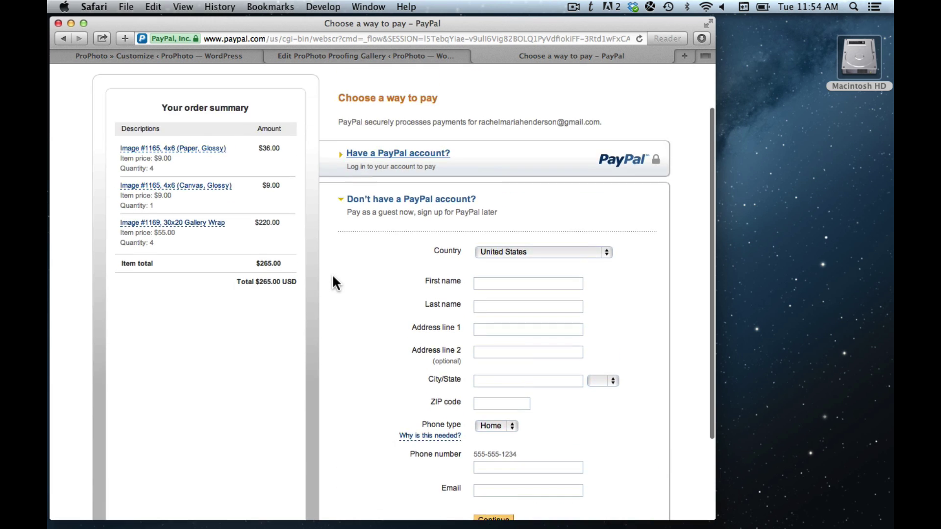
pyautogui.scroll(-6, 333, 284)
pyautogui.scroll(5, 367, 309)
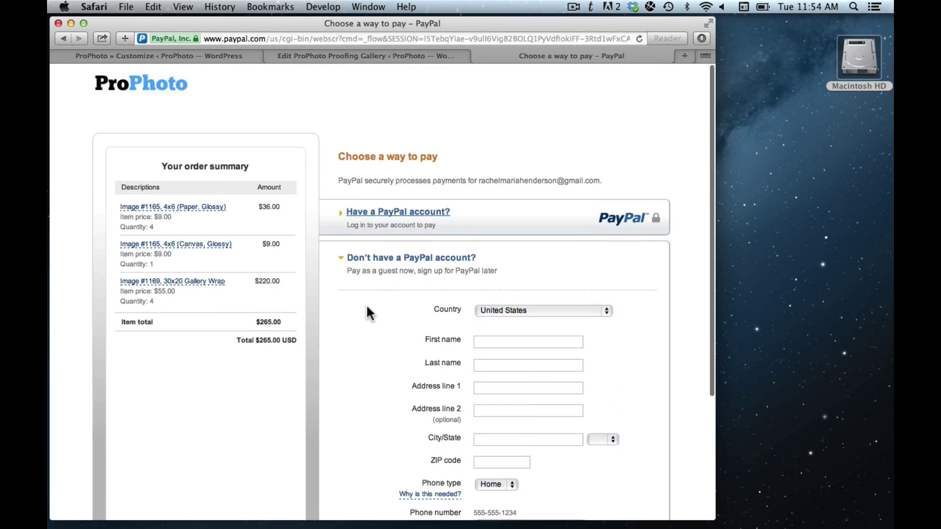
pyautogui.click(339, 254)
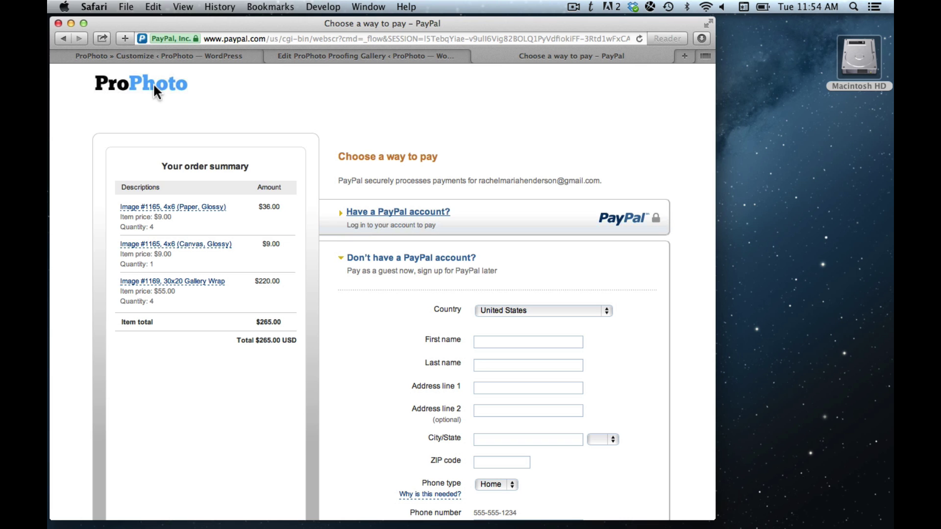
pyautogui.scroll(-5, 255, 351)
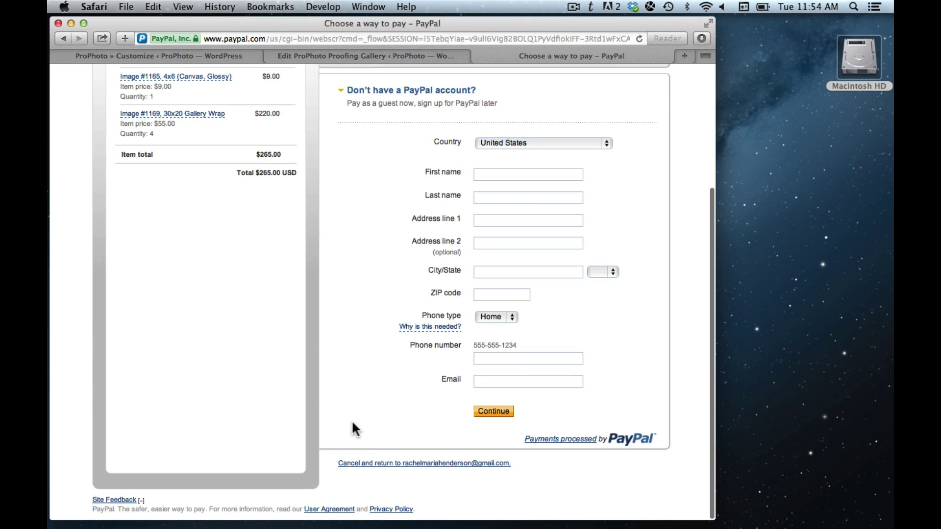
pyautogui.scroll(5, 351, 429)
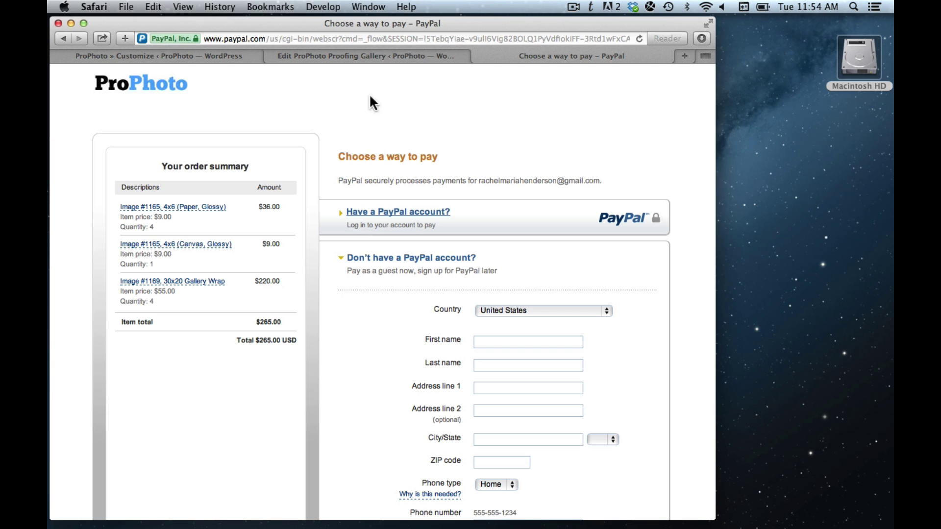
# Step: Open Proofing > Orders and expand the $265.00 Jack and Jill order's items, then collapse them
pyautogui.click(365, 56)
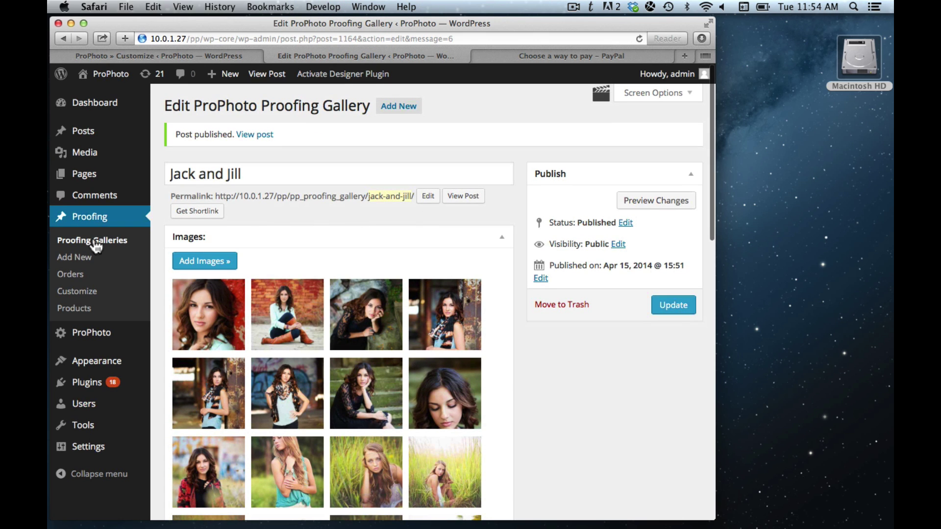
pyautogui.click(84, 279)
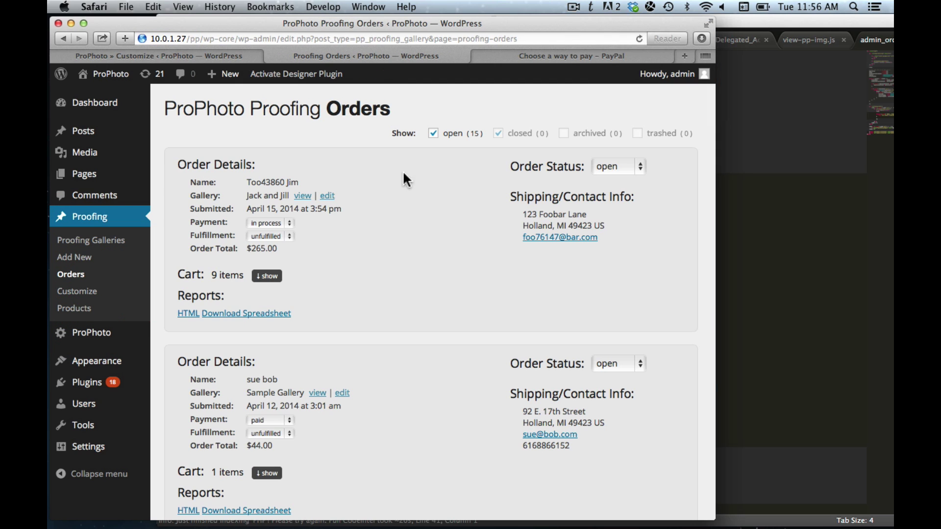
pyautogui.click(323, 156)
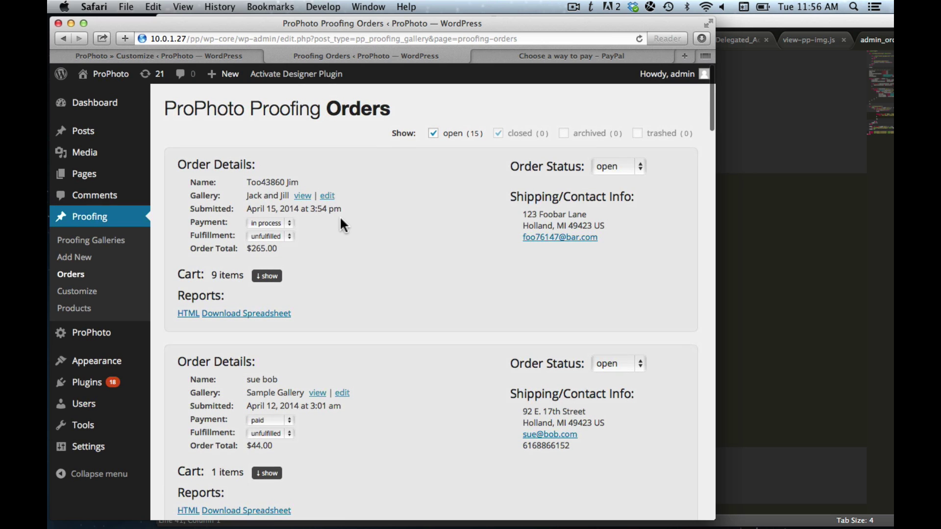
pyautogui.click(267, 277)
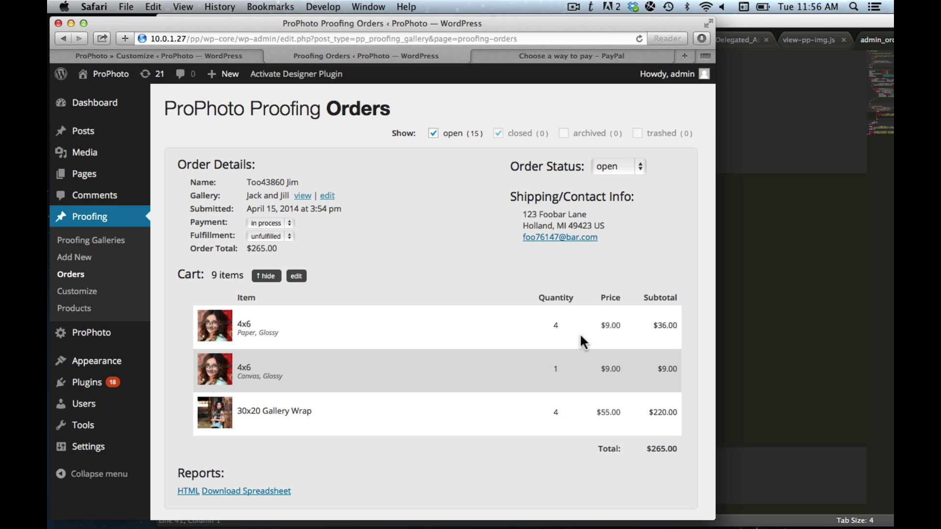
pyautogui.click(296, 277)
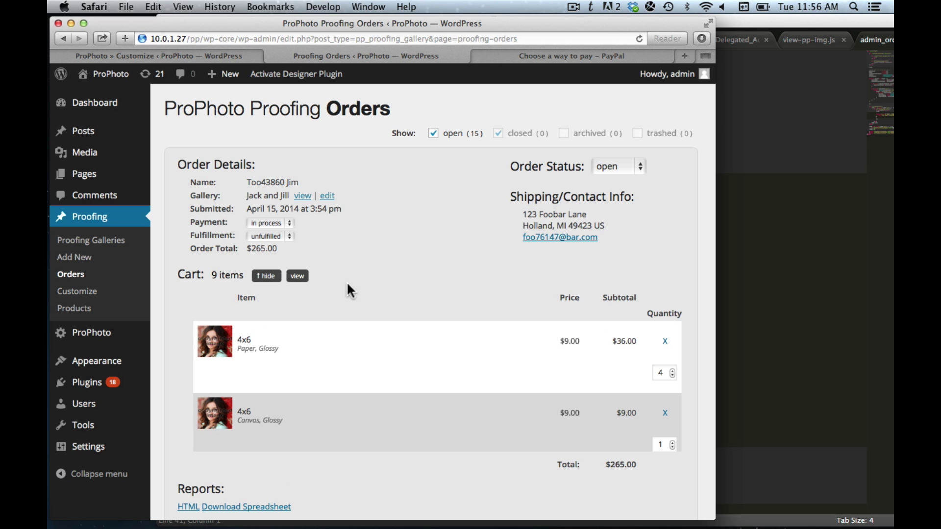
pyautogui.click(266, 277)
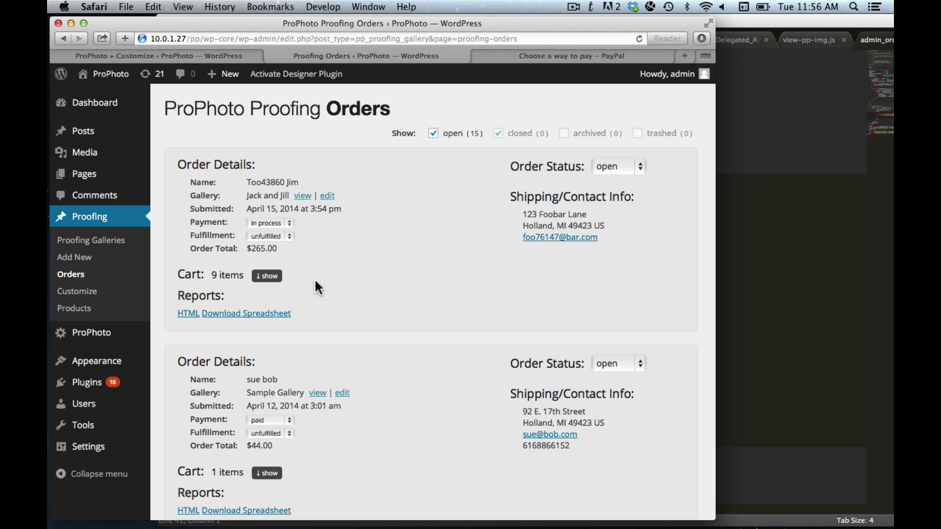
# Step: Set the Jack and Jill order's fulfillment to shipped and its payment to paid
pyautogui.click(278, 235)
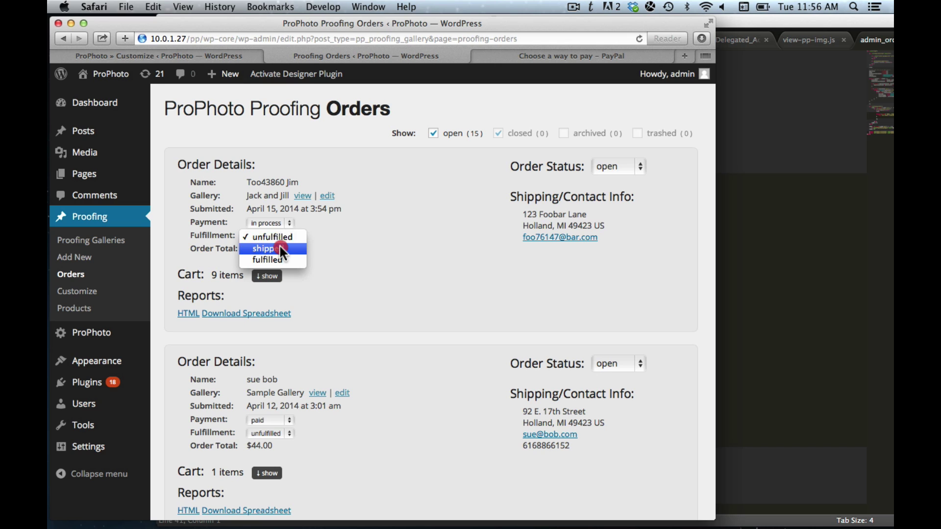
pyautogui.click(279, 247)
pyautogui.click(275, 222)
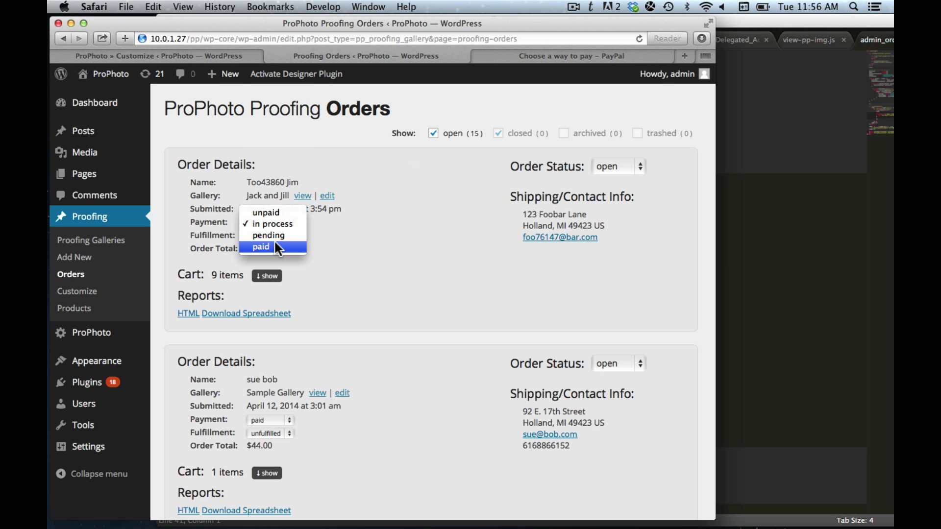
pyautogui.click(275, 246)
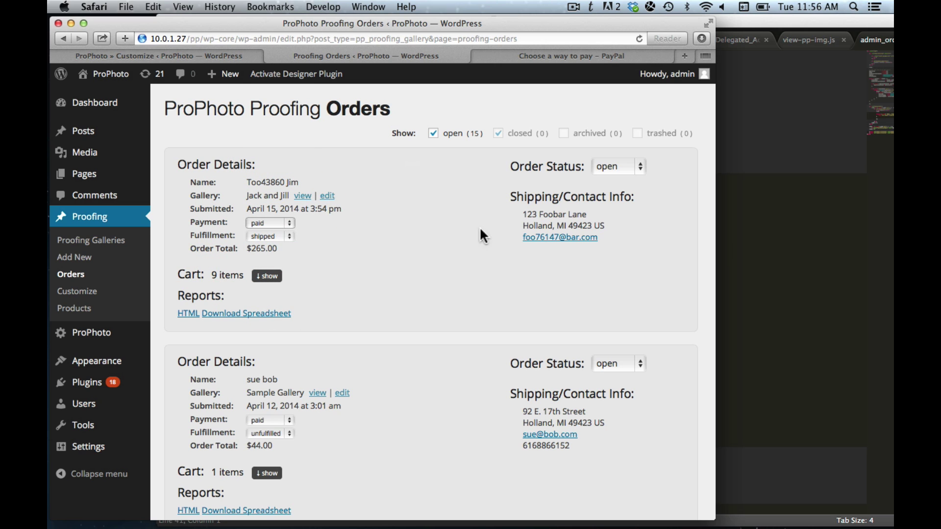
pyautogui.moveTo(631, 248)
pyautogui.mouseDown()
pyautogui.moveTo(571, 212)
pyautogui.moveTo(578, 202)
pyautogui.mouseUp()
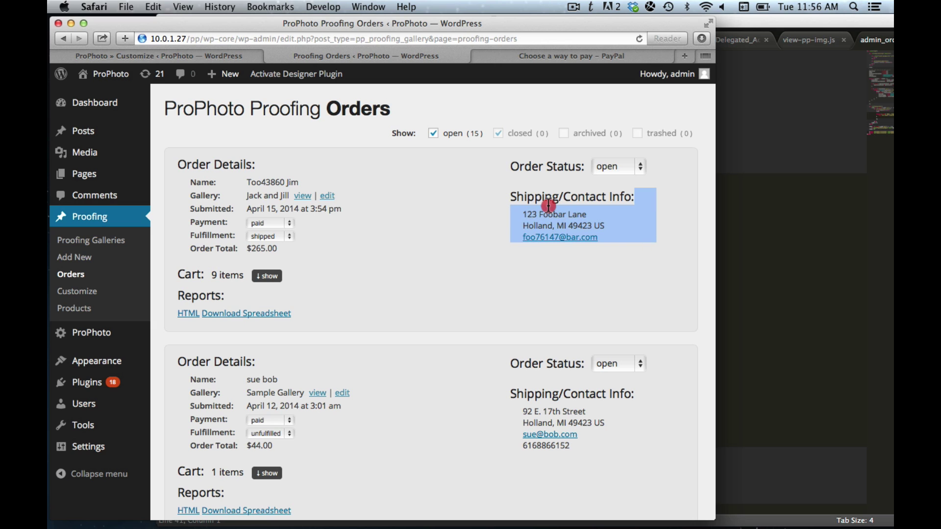
pyautogui.click(475, 227)
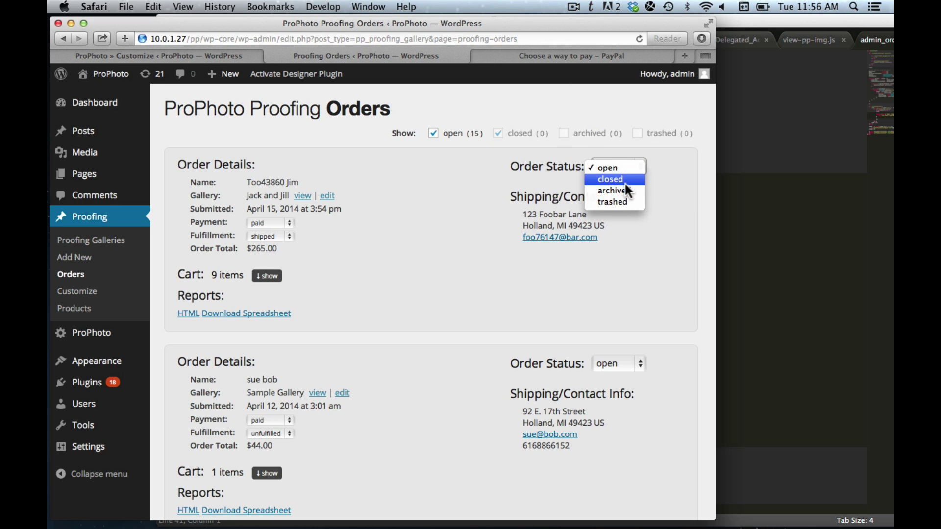
# Step: Archive the order, show archived orders, then set its status back to open
pyautogui.click(626, 189)
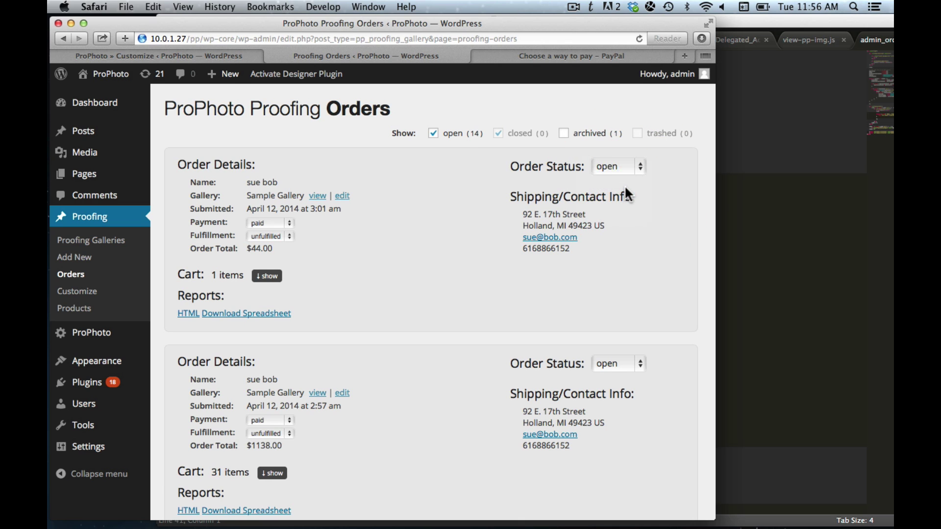
pyautogui.click(564, 134)
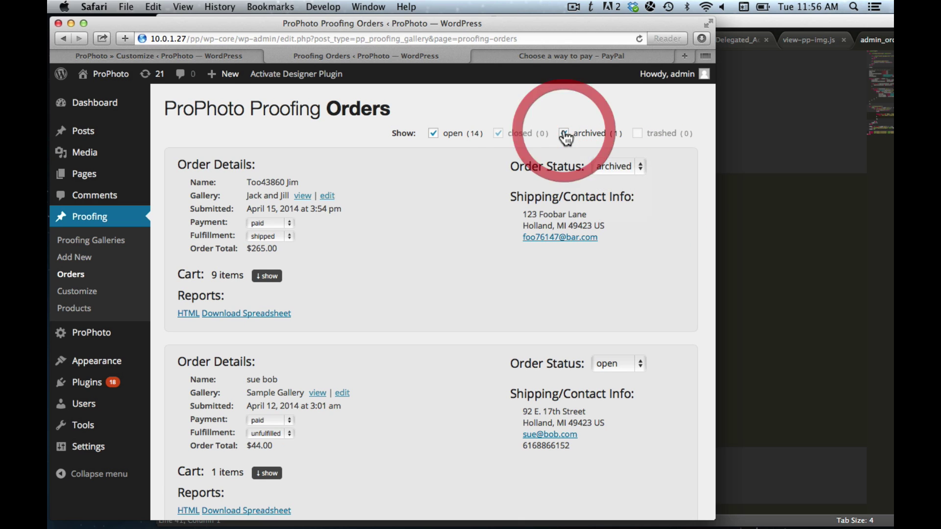
pyautogui.click(612, 168)
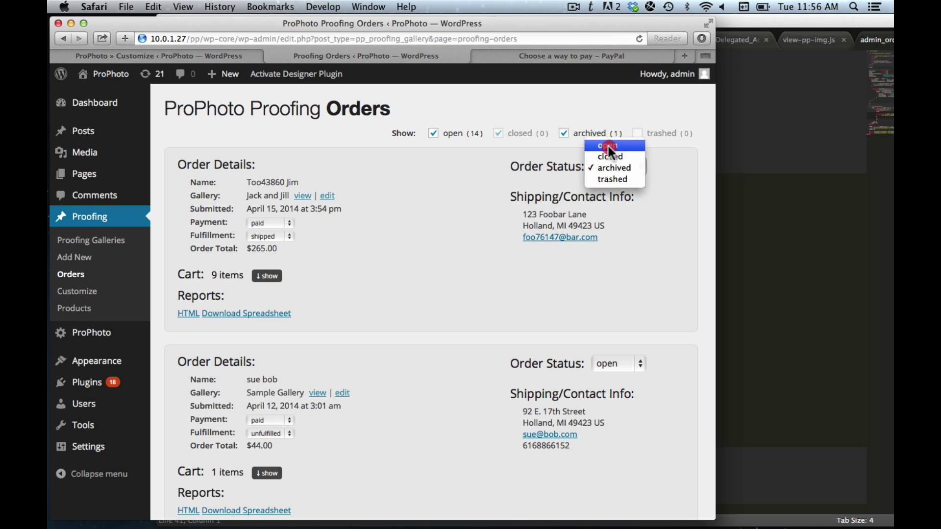
pyautogui.click(608, 144)
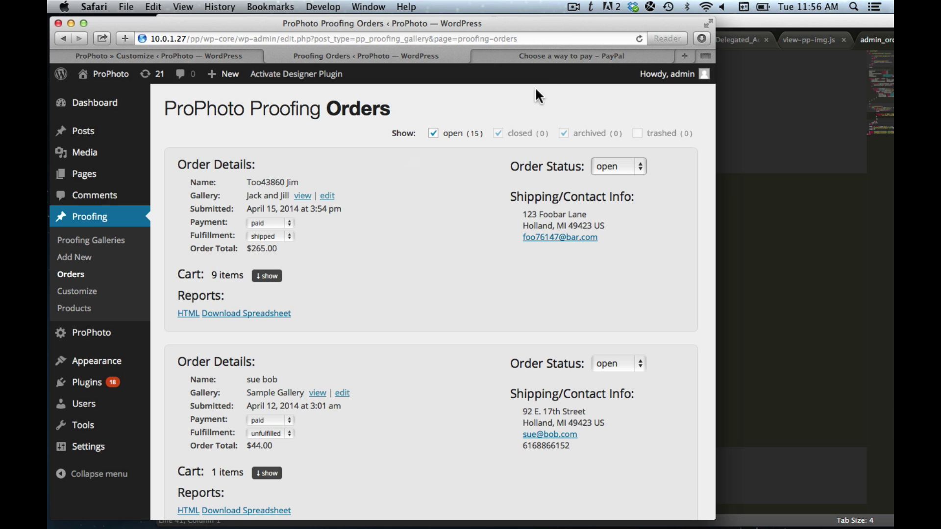
# Step: Show the Orders settings under Proofing Products and select the PayPal email field's contents
pyautogui.click(210, 55)
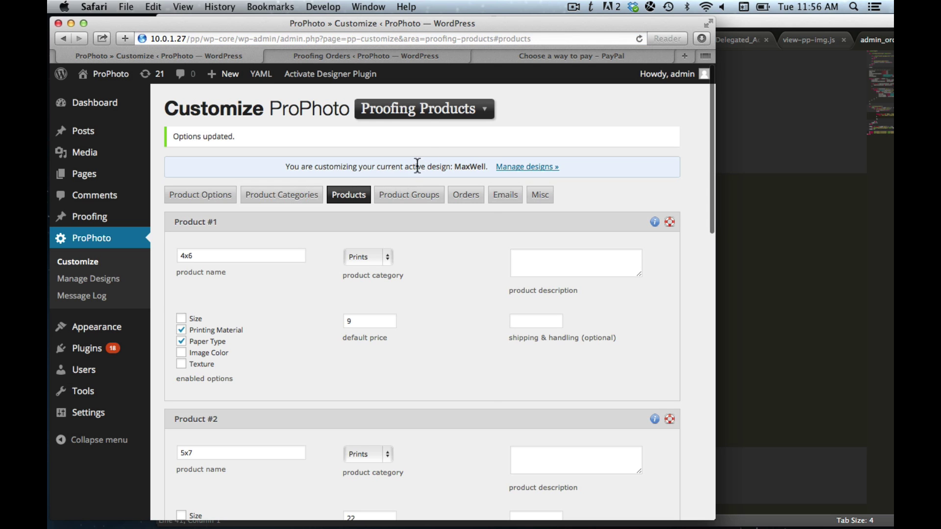
pyautogui.click(259, 145)
pyautogui.click(477, 195)
pyautogui.scroll(-3, 354, 280)
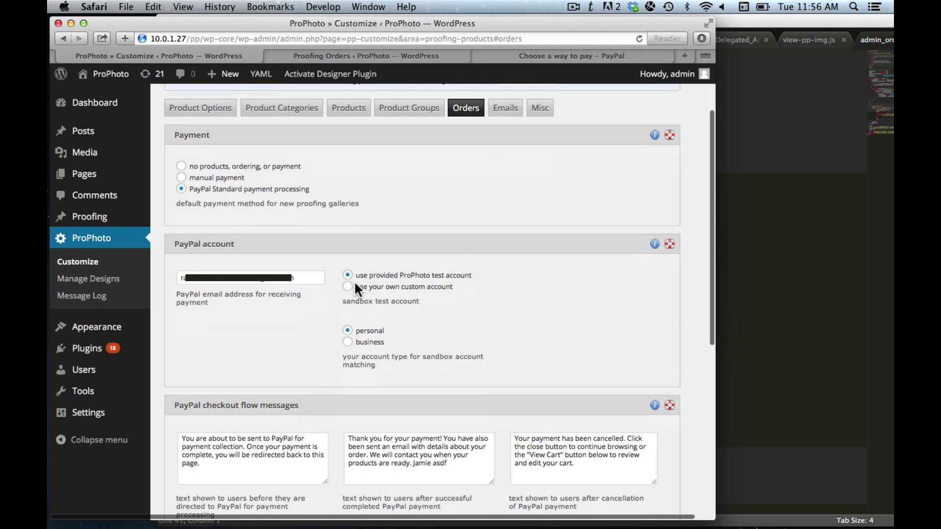
pyautogui.scroll(-1, 354, 281)
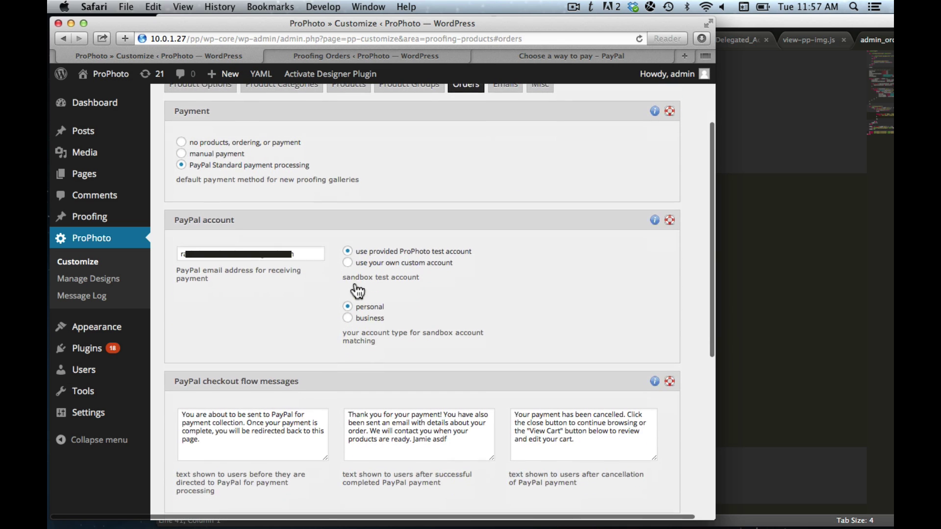
pyautogui.tripleClick(239, 251)
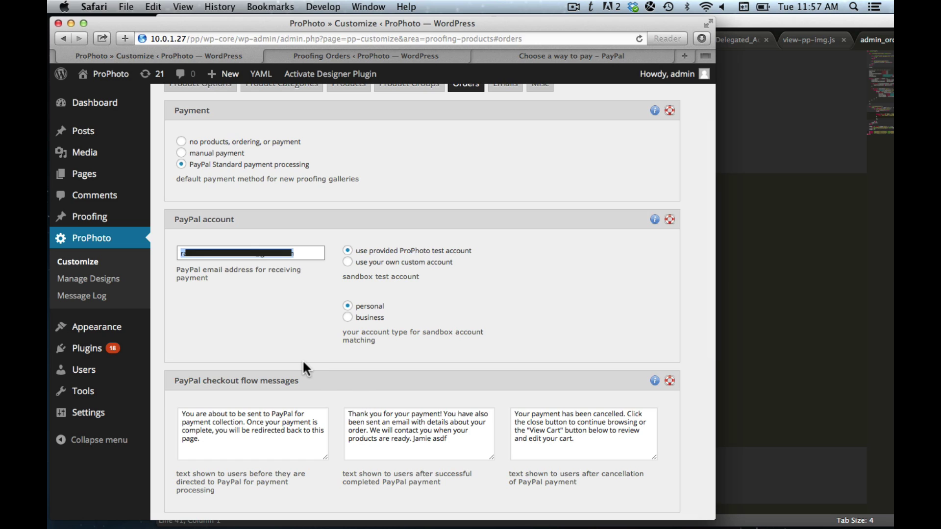